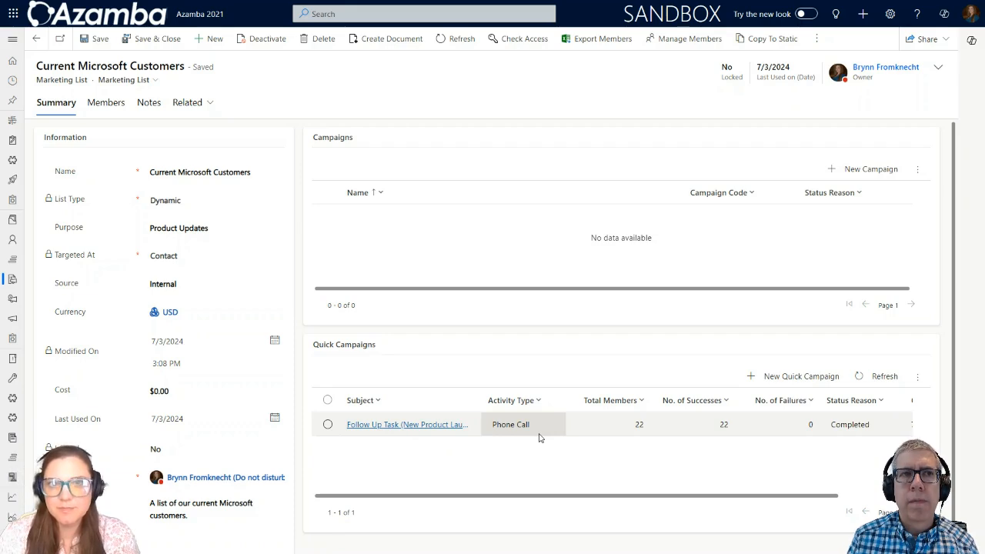
Open the activities list and switch it to the personal My Phone Calls view.
click(726, 428)
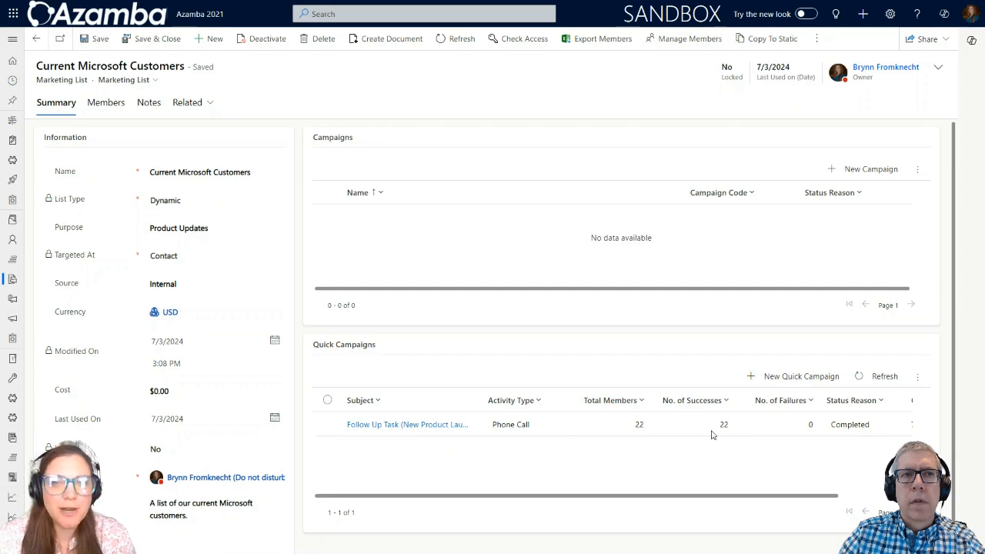
click(13, 40)
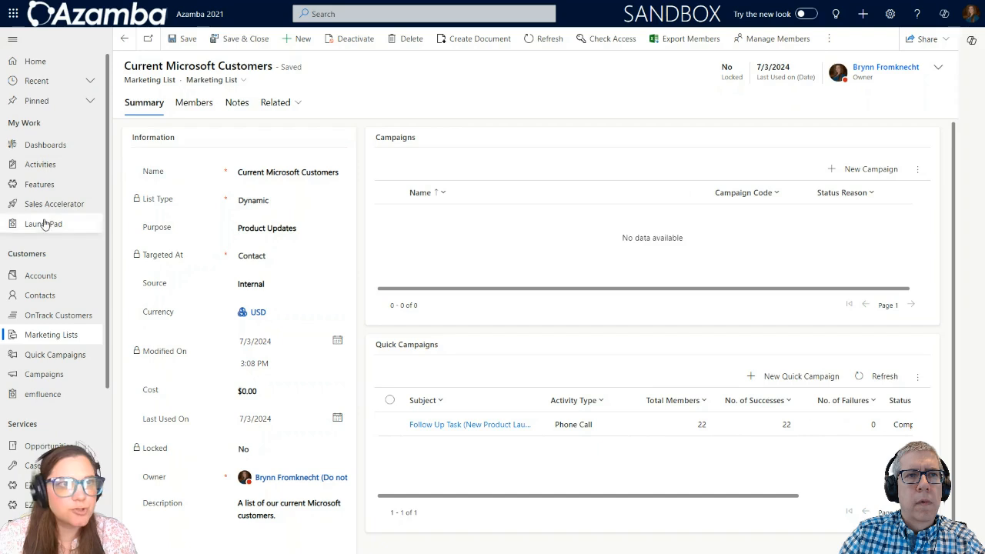
click(39, 171)
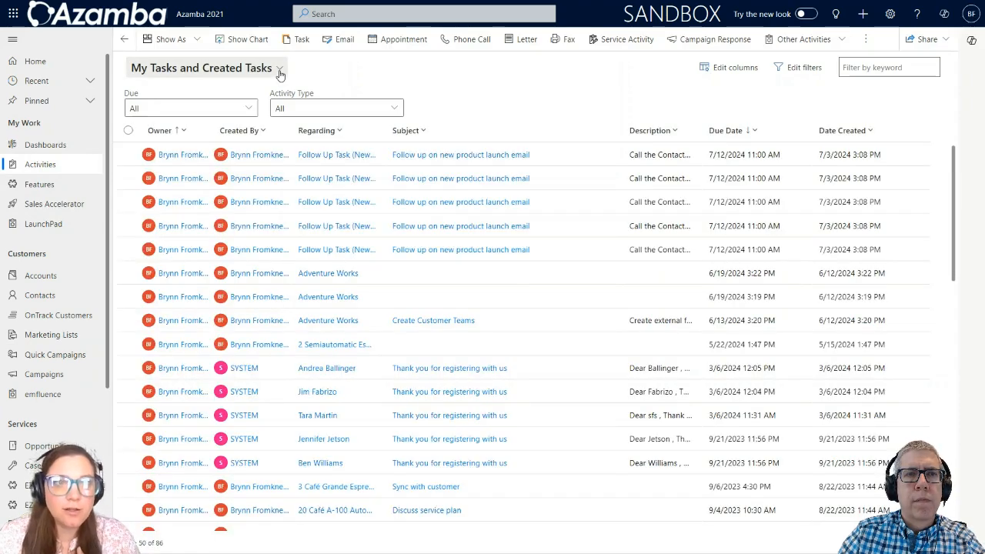
click(281, 71)
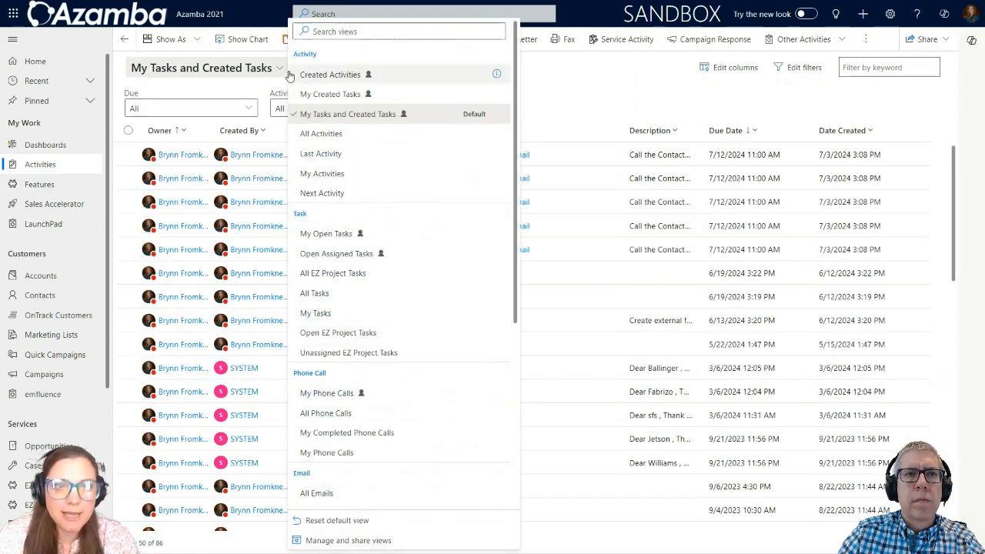
click(354, 394)
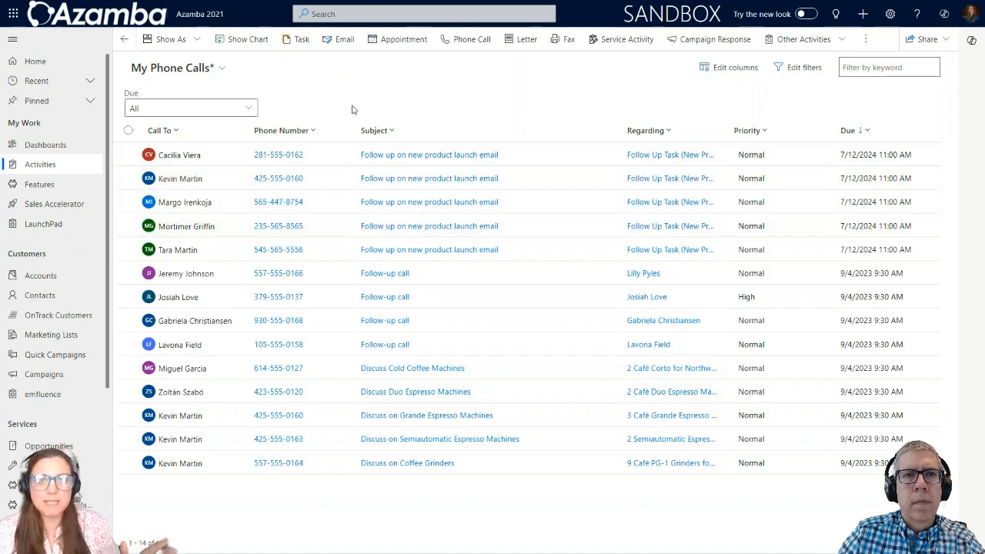
Open the first "Follow up on new product launch email" call, show its record set list, and browse the next three calls.
click(406, 157)
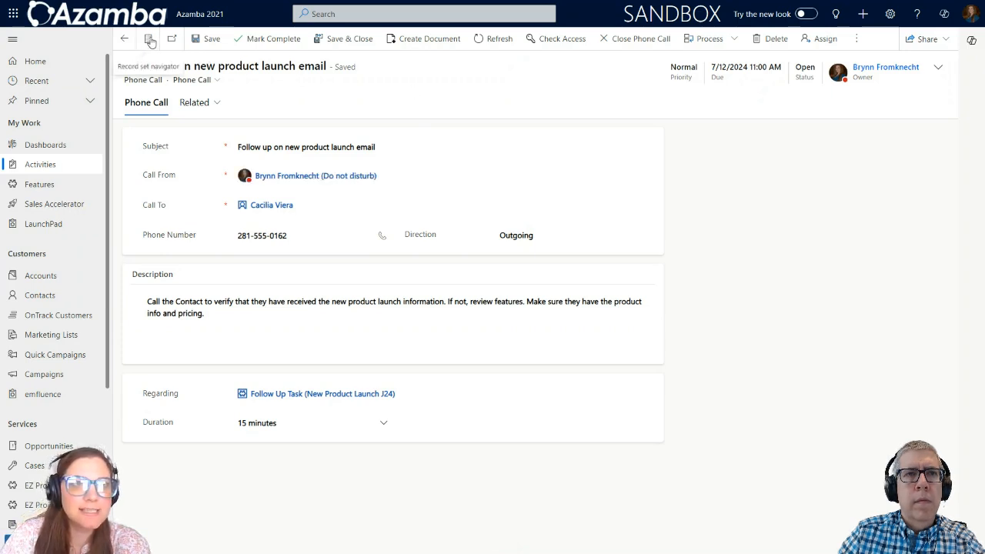
click(149, 40)
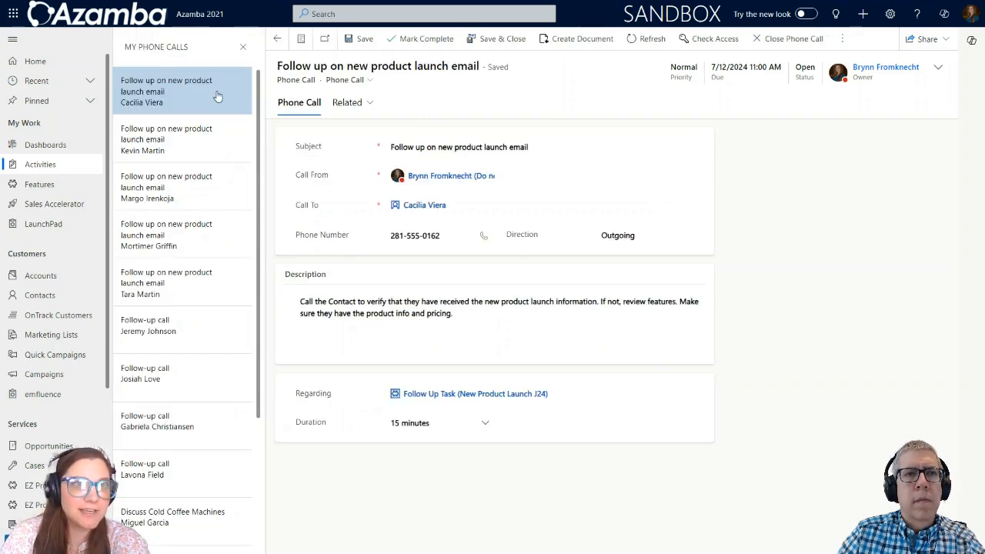
click(201, 158)
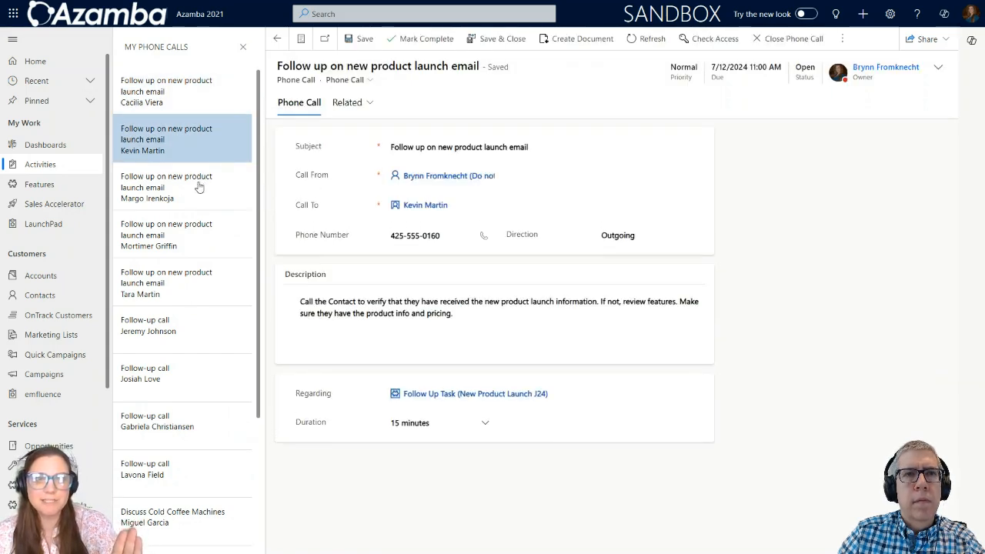
click(199, 187)
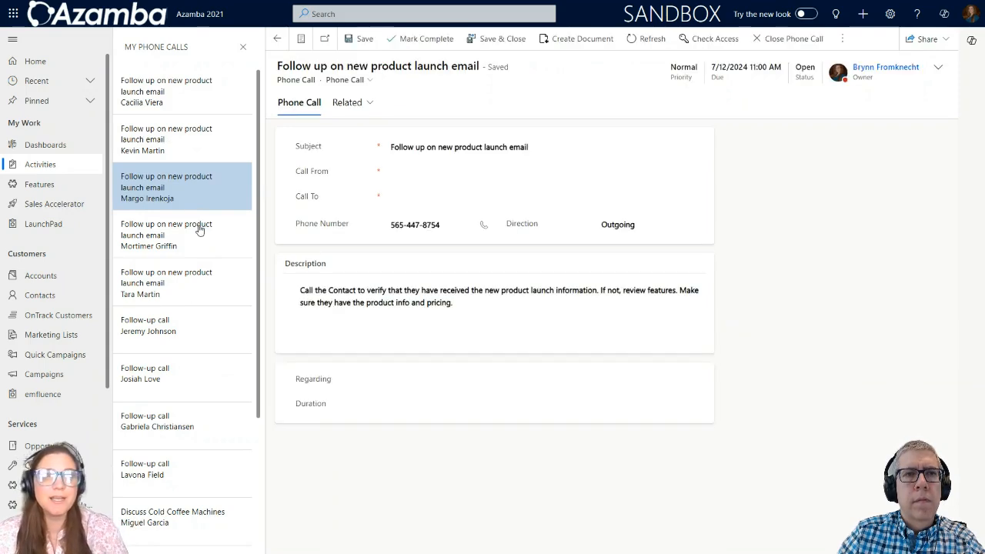
click(199, 235)
Return to the first follow-up call in the record set and mark it complete.
click(184, 101)
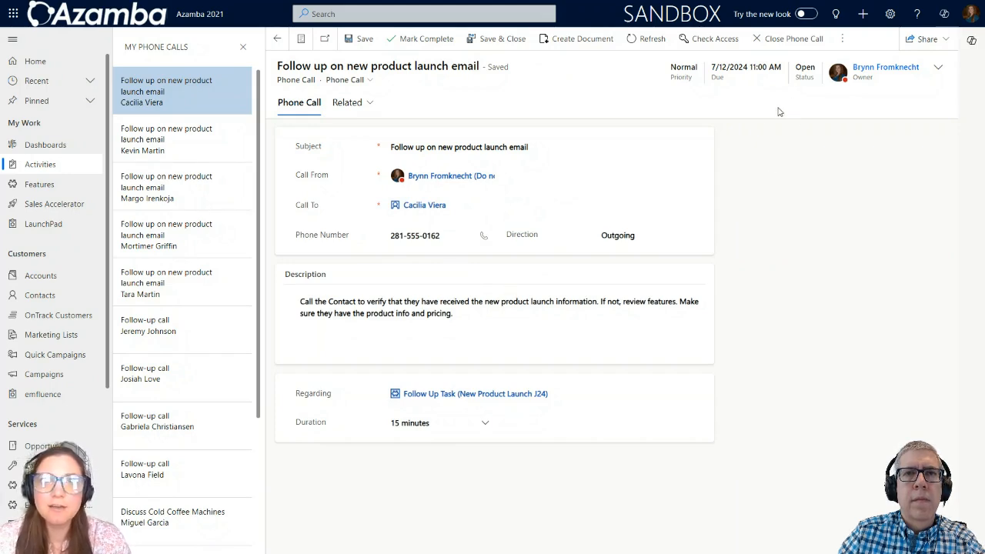
click(421, 47)
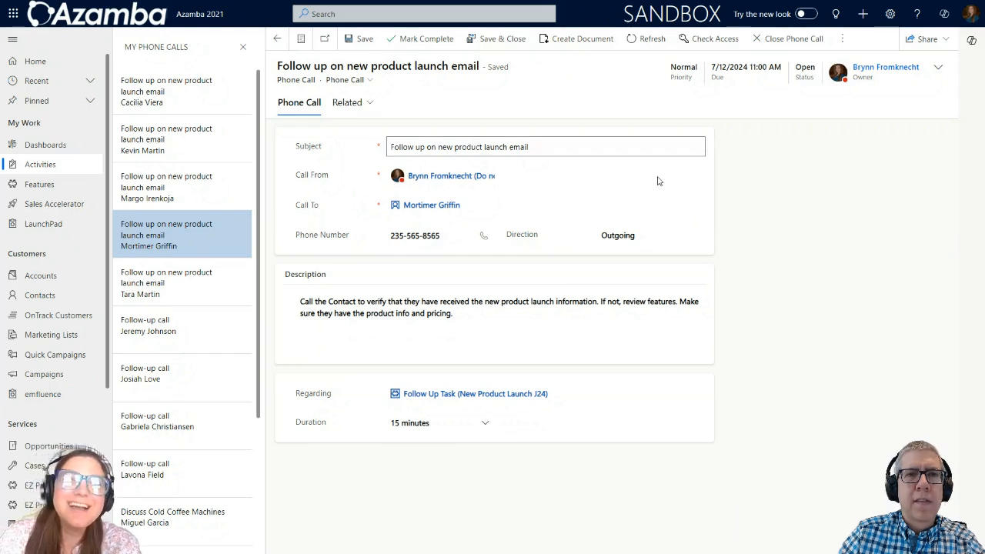
Open the contact record of the fourth follow-up call's recipient and show its Additional Details.
click(412, 209)
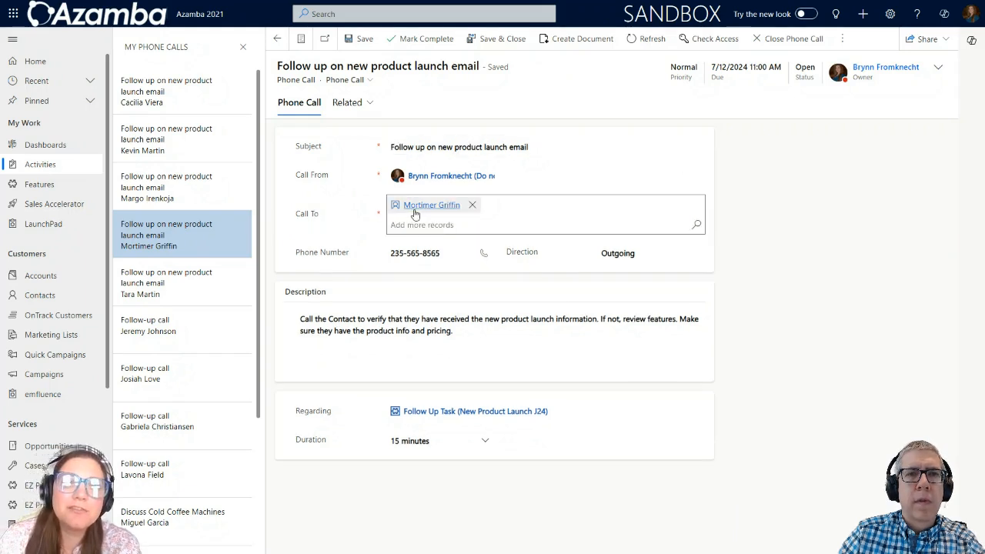
click(412, 211)
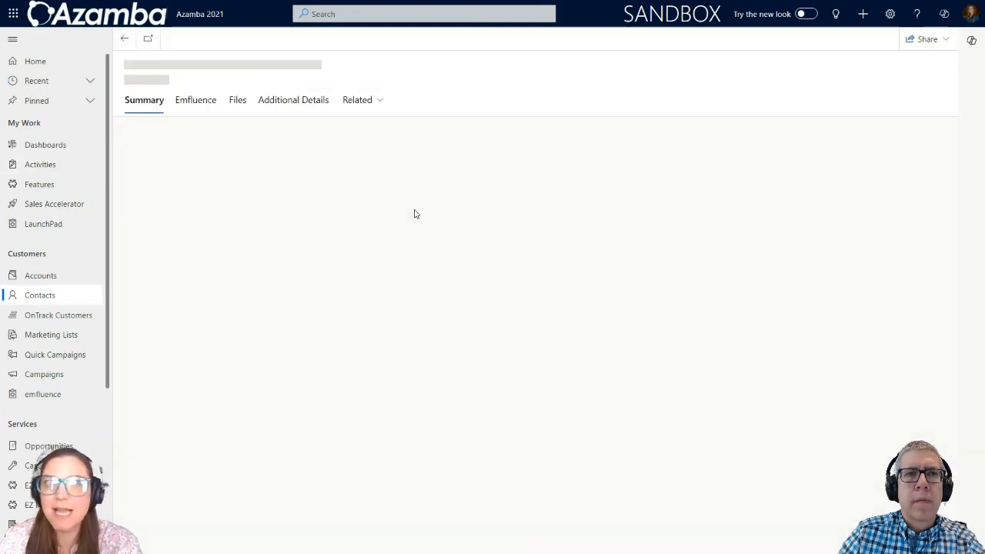
click(284, 106)
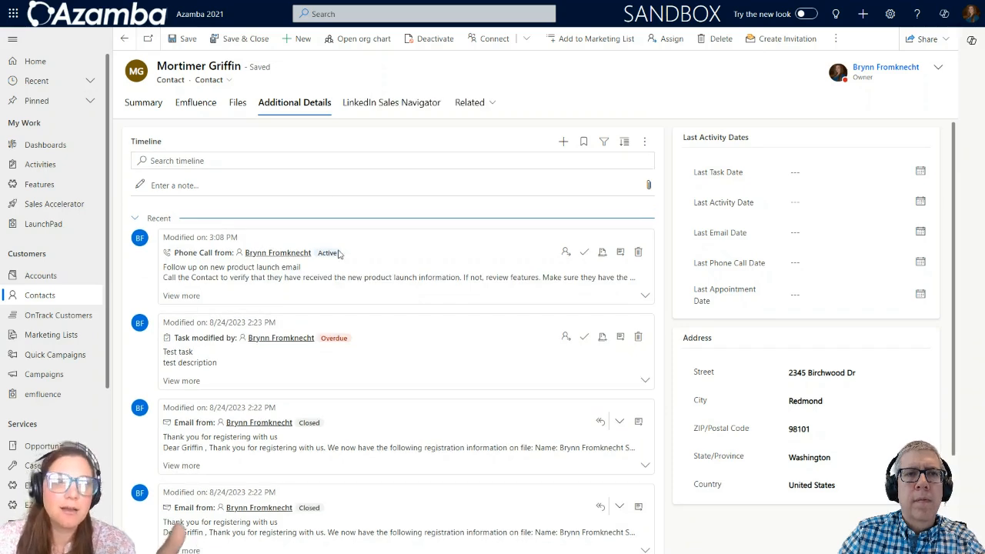
Review the contact's activity timeline, including the full record of the "Follow up on new product launch email" phone call, and return to the contact.
scroll(339, 250, down, 1)
scroll(339, 254, down, 1)
scroll(341, 273, up, 2)
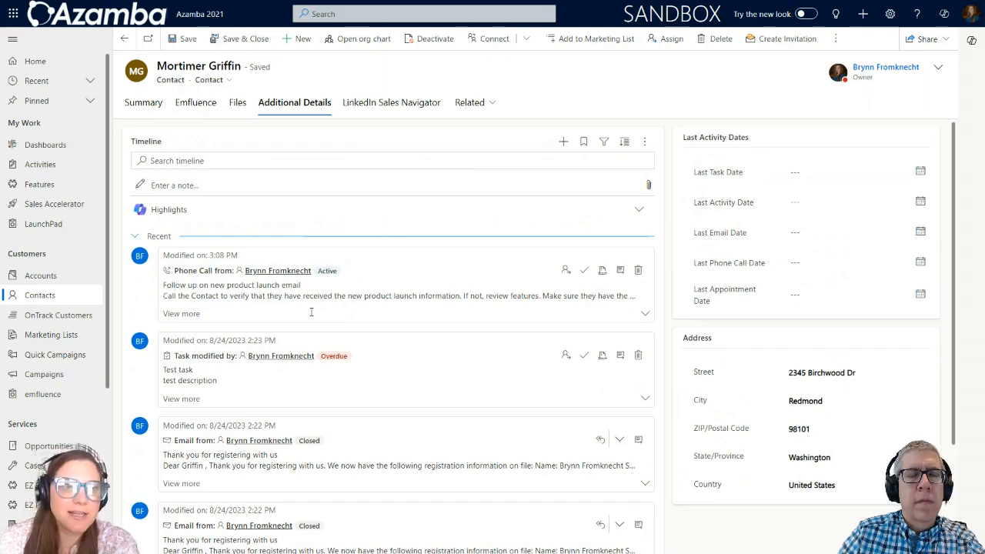
scroll(308, 341, down, 1)
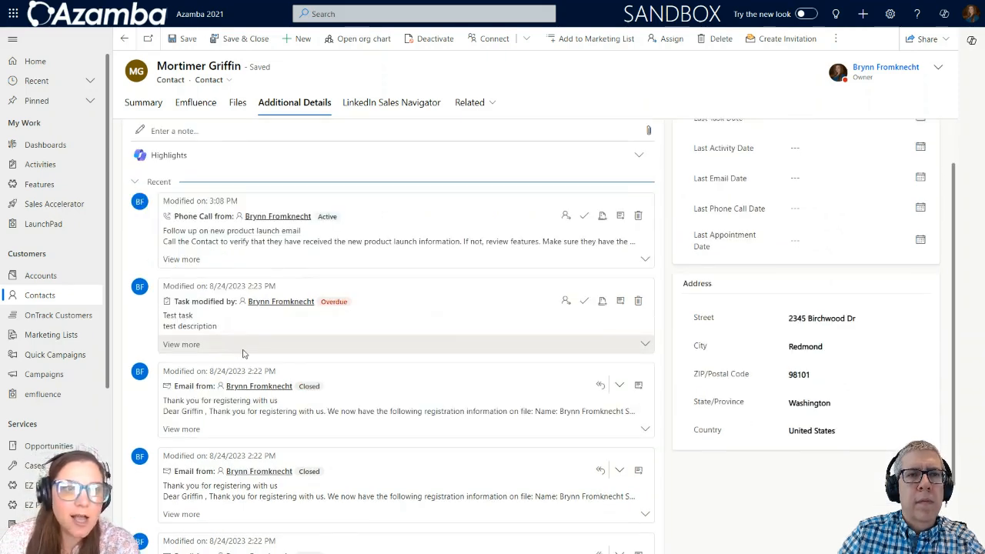
scroll(269, 361, down, 1)
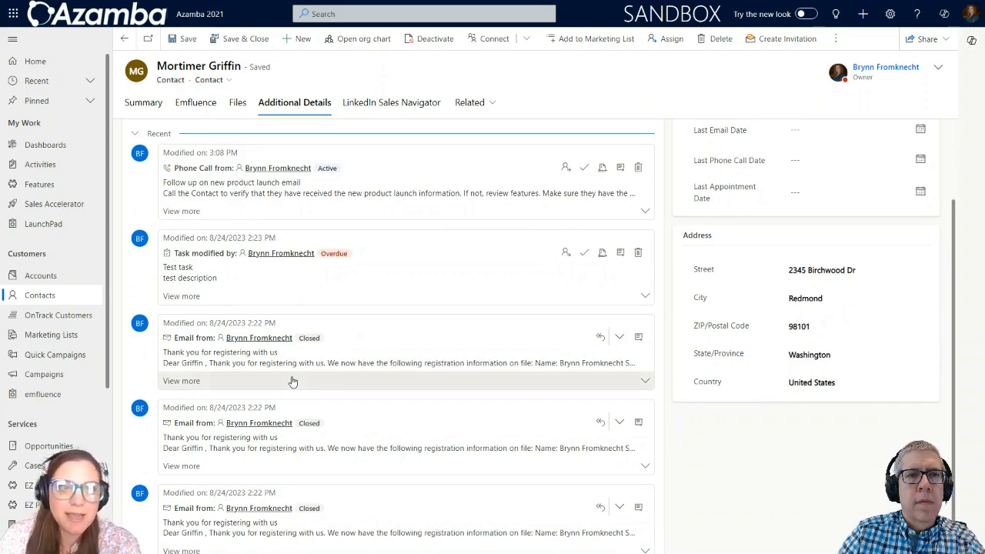
scroll(293, 382, down, 1)
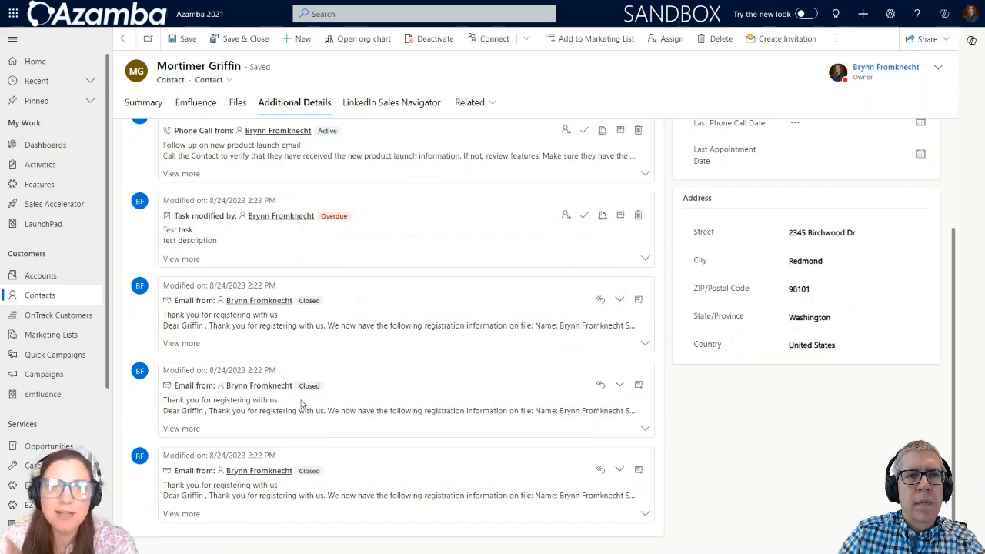
scroll(304, 401, up, 3)
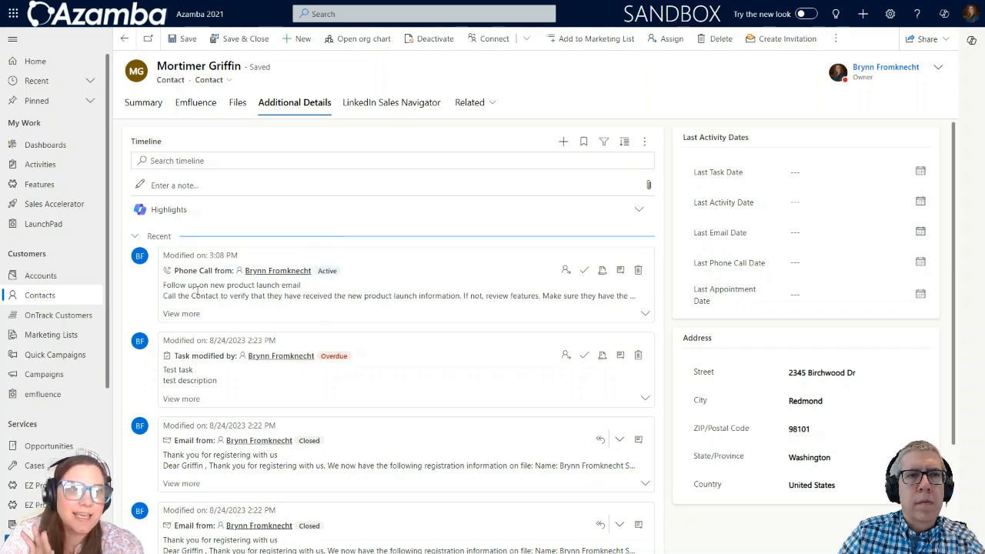
drag(164, 286, 308, 287)
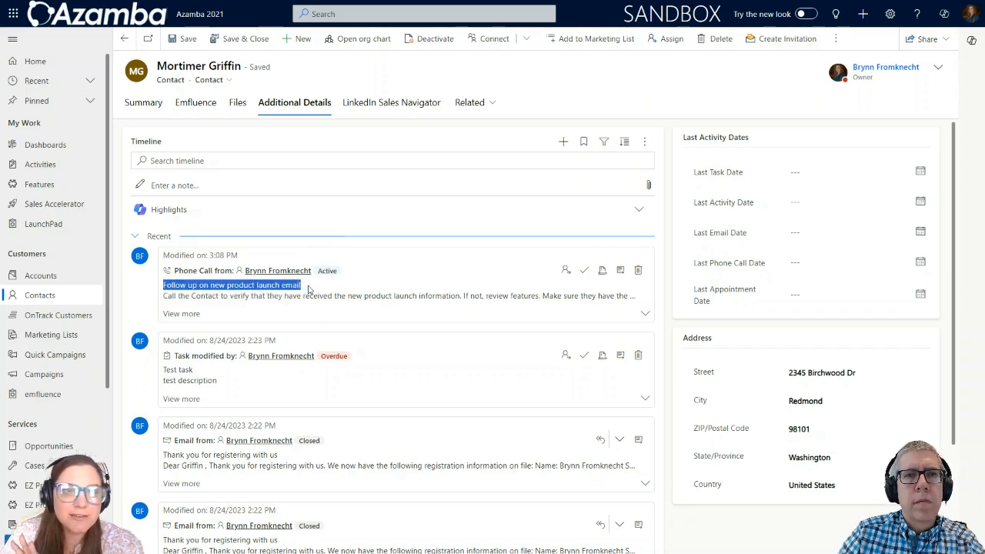
click(318, 294)
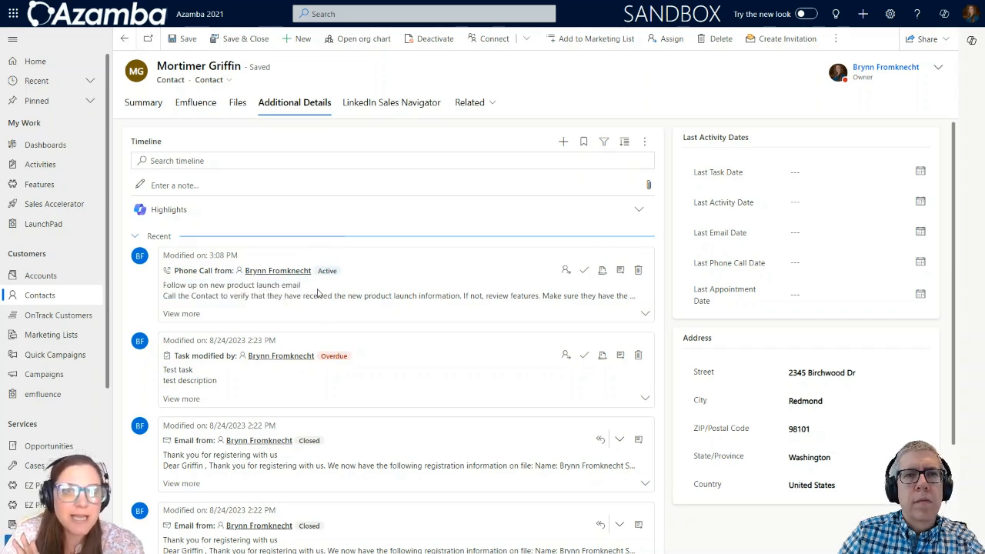
click(618, 271)
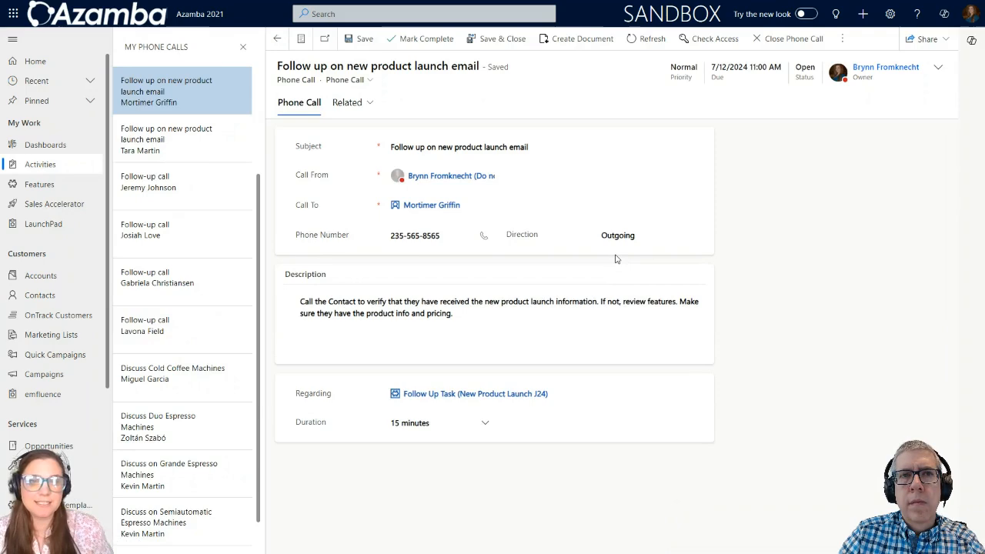
click(276, 39)
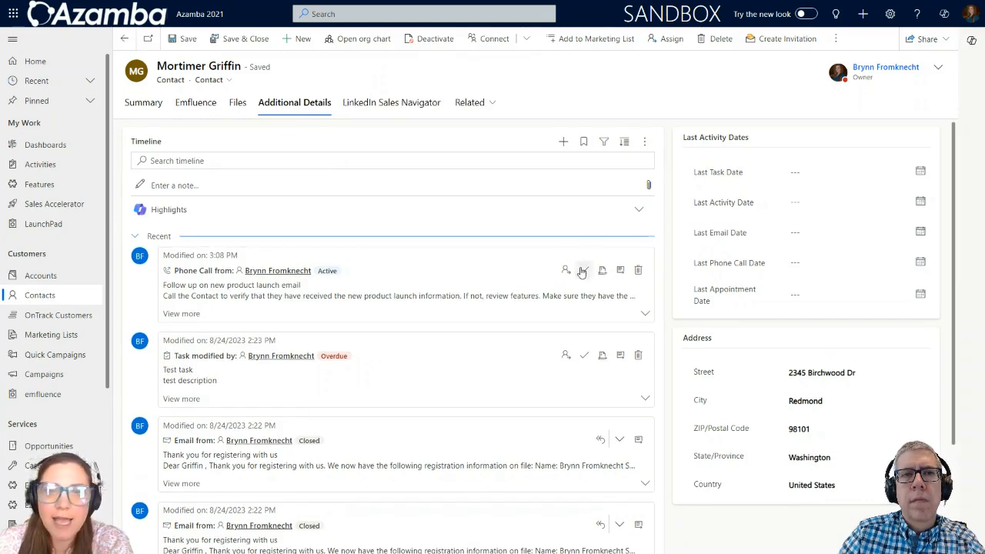
Close the contact's "Follow up on new product launch email" phone call with state Completed and status reason Made.
click(585, 271)
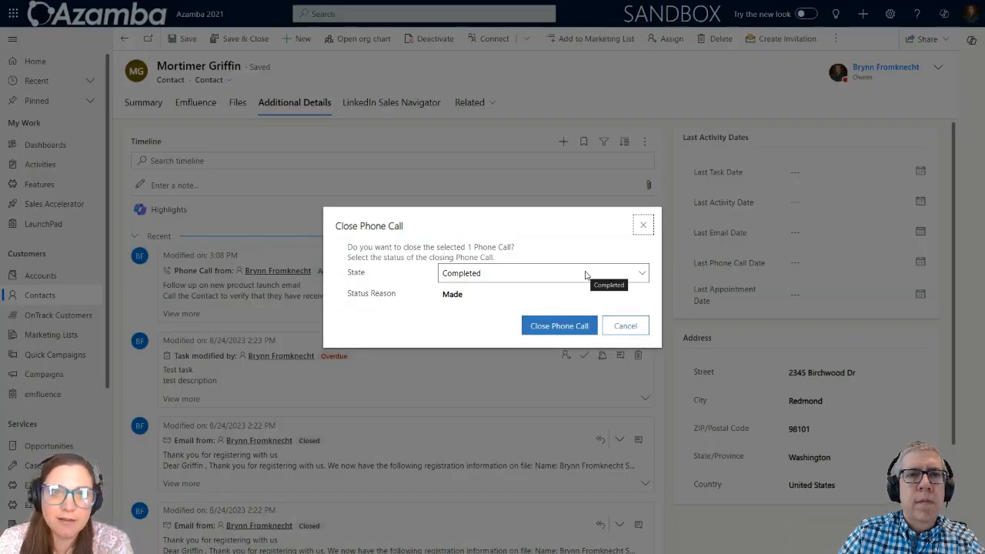
click(585, 273)
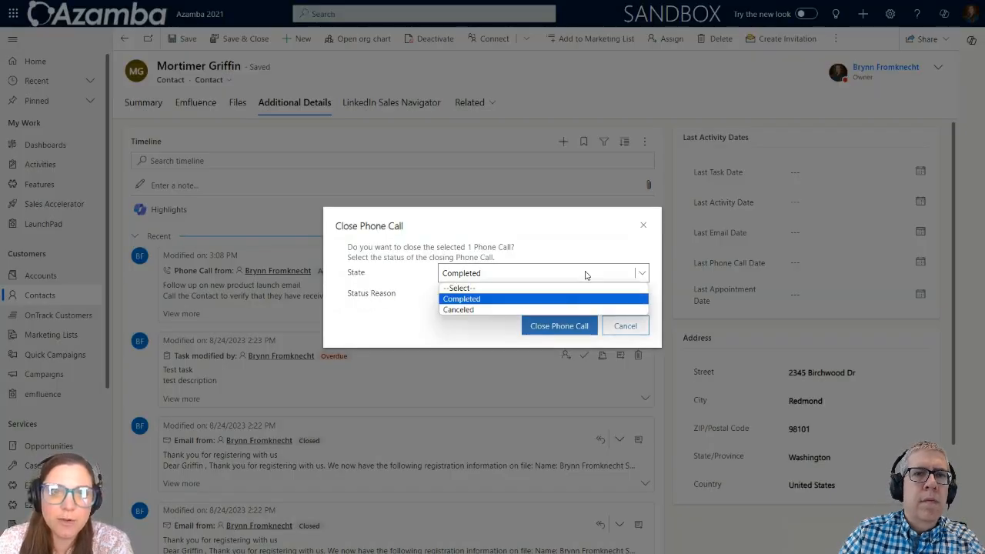
click(534, 299)
click(479, 300)
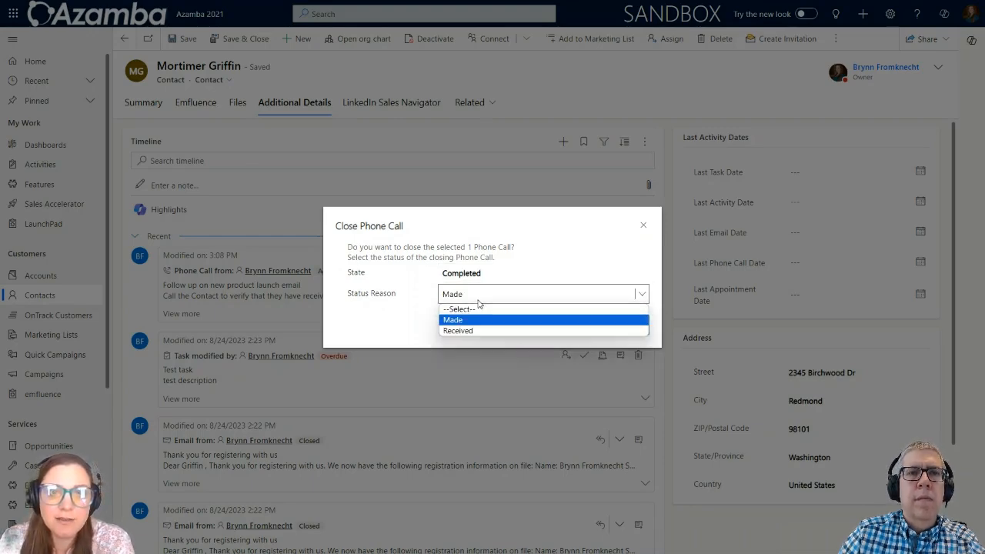
click(475, 319)
click(562, 327)
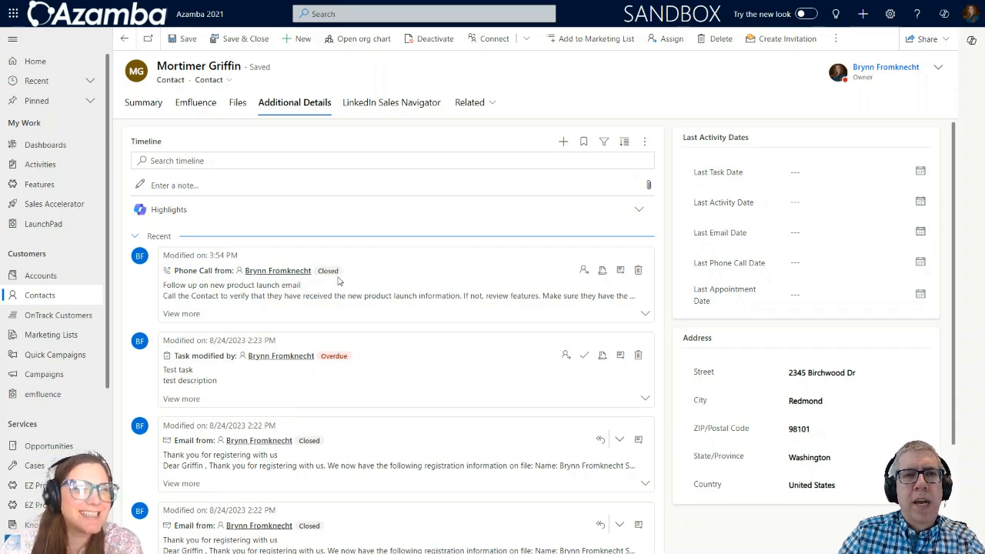
Close the overdue "Test task" in the contact's timeline as Completed.
click(582, 357)
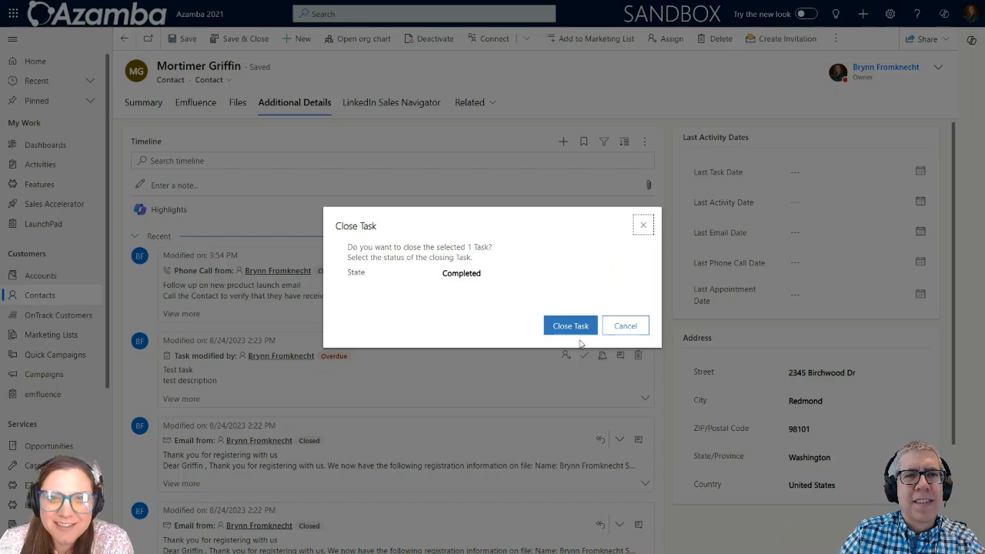
click(577, 327)
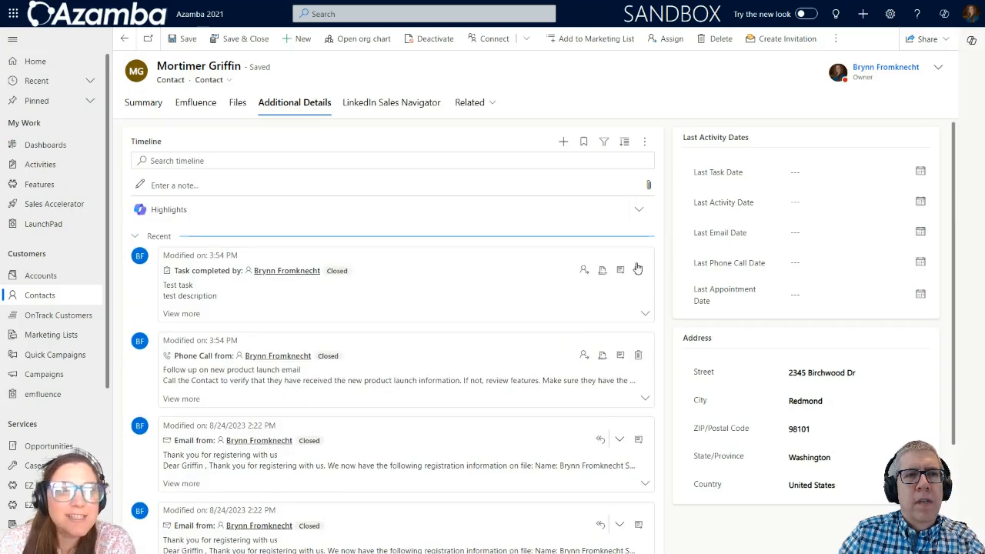
Return to the completed phone call record and open the next follow-up call in the record set.
click(126, 40)
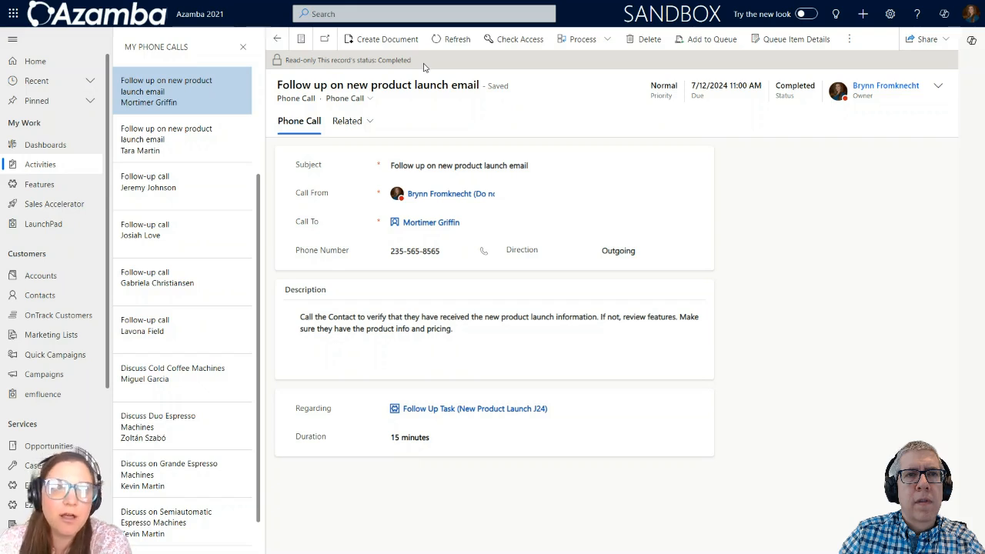
click(202, 145)
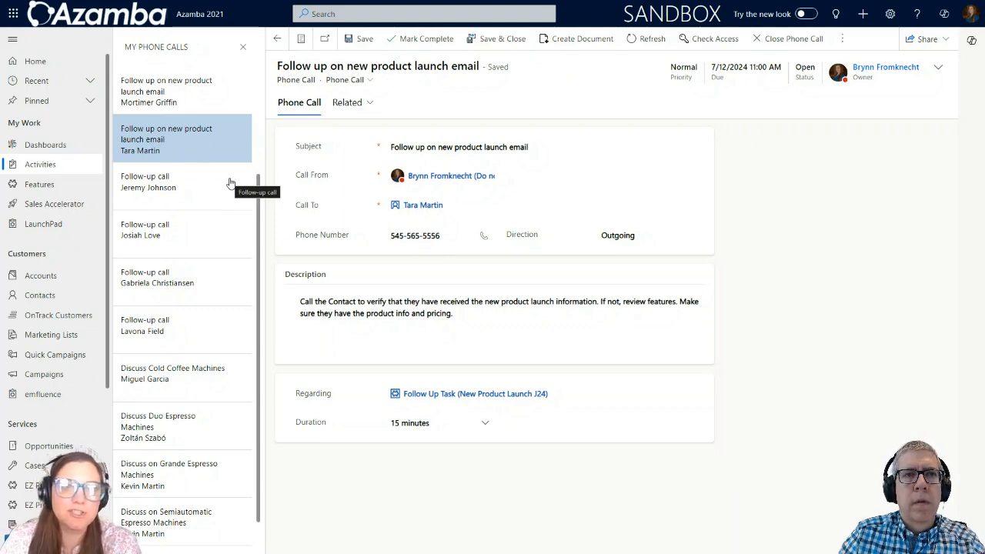
Open the regarding quick campaign "Follow Up Task (New Product Launch J24)" and examine its timeline of phone calls.
mouse_move(423, 205)
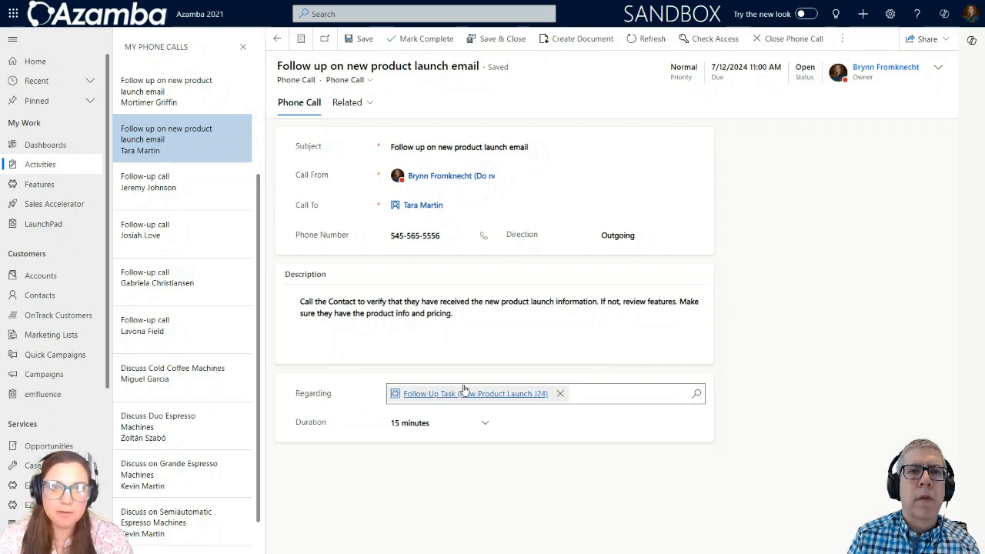
click(510, 394)
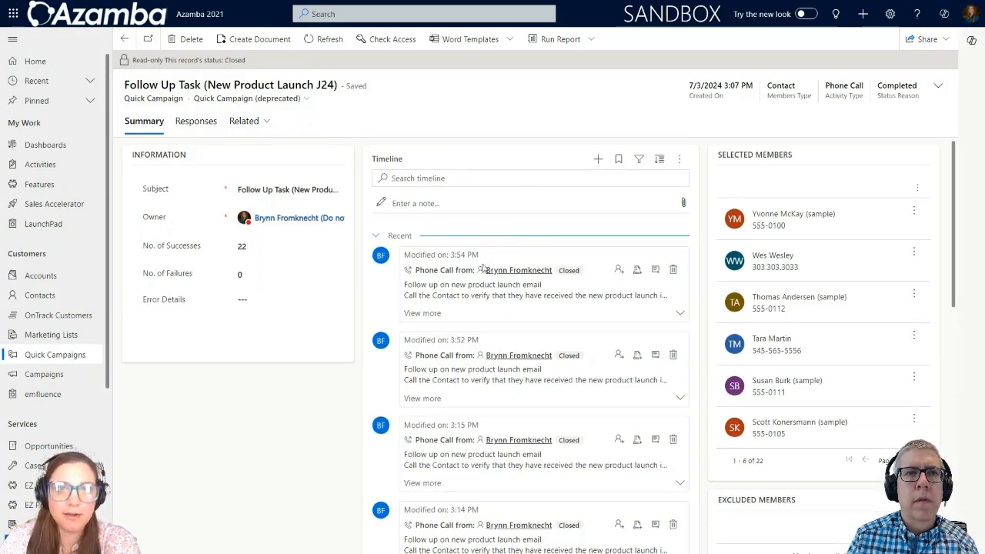
scroll(483, 266, down, 1)
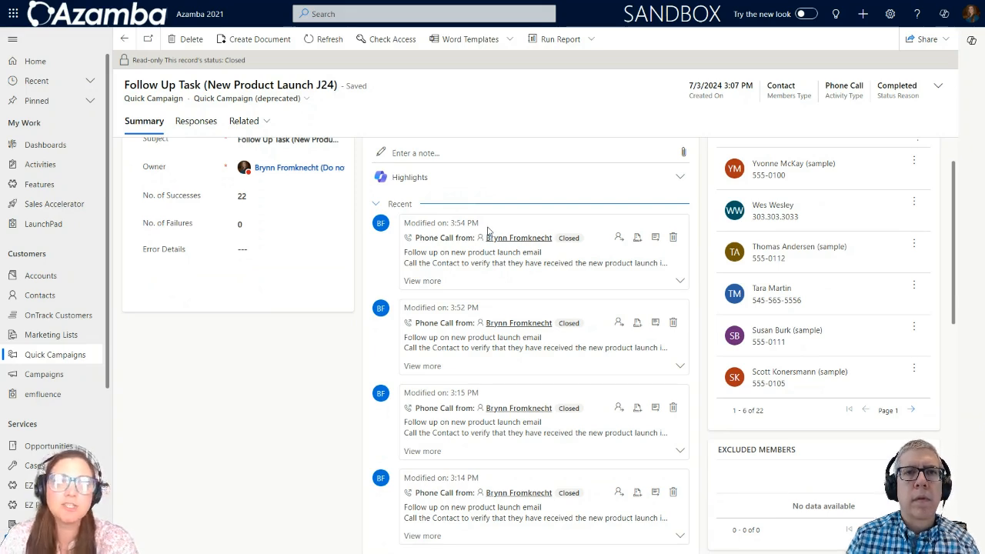
scroll(489, 230, up, 1)
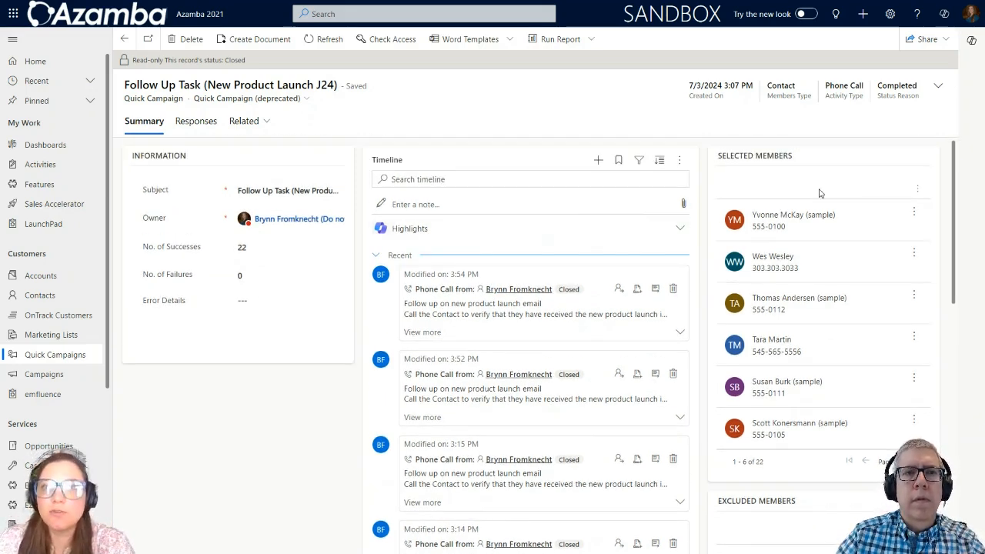
Close the first active follow-up phone call in the quick campaign's timeline with state Completed and status reason Made.
scroll(829, 357, down, 1)
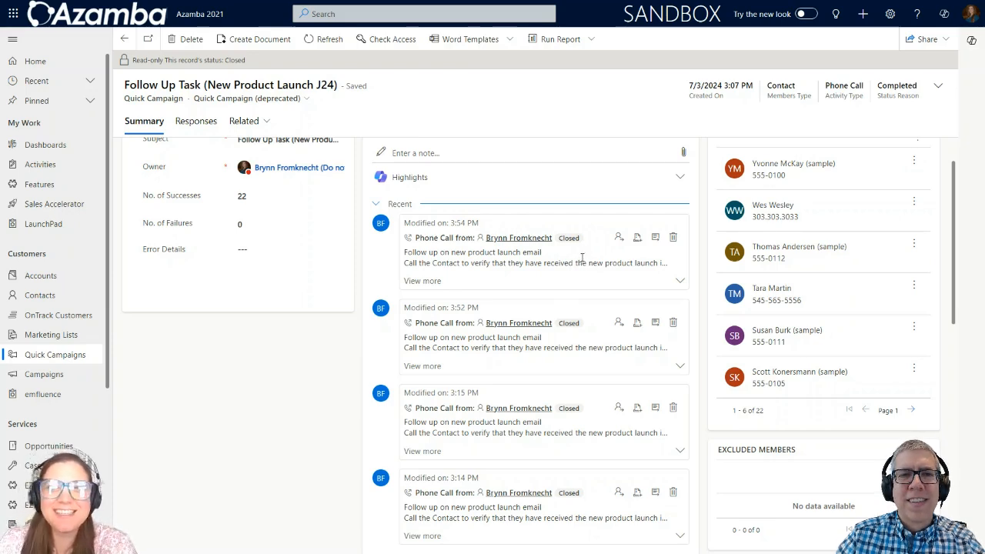
scroll(581, 261, down, 3)
scroll(575, 285, down, 2)
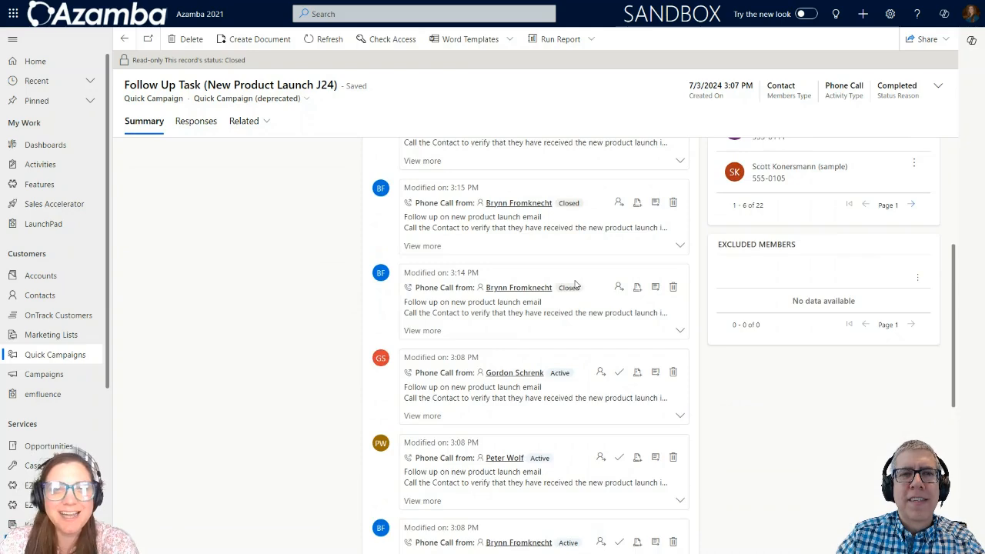
scroll(578, 285, down, 1)
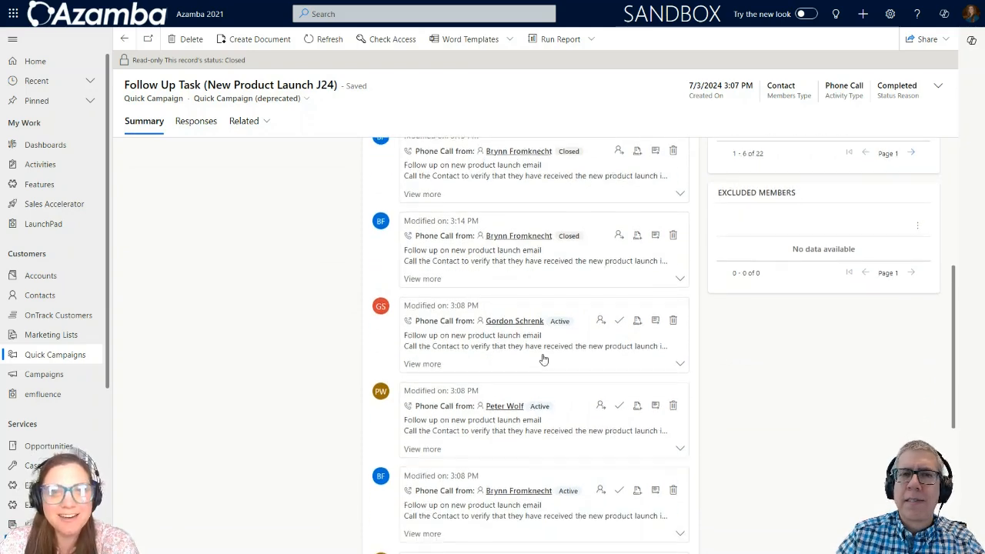
scroll(544, 357, down, 1)
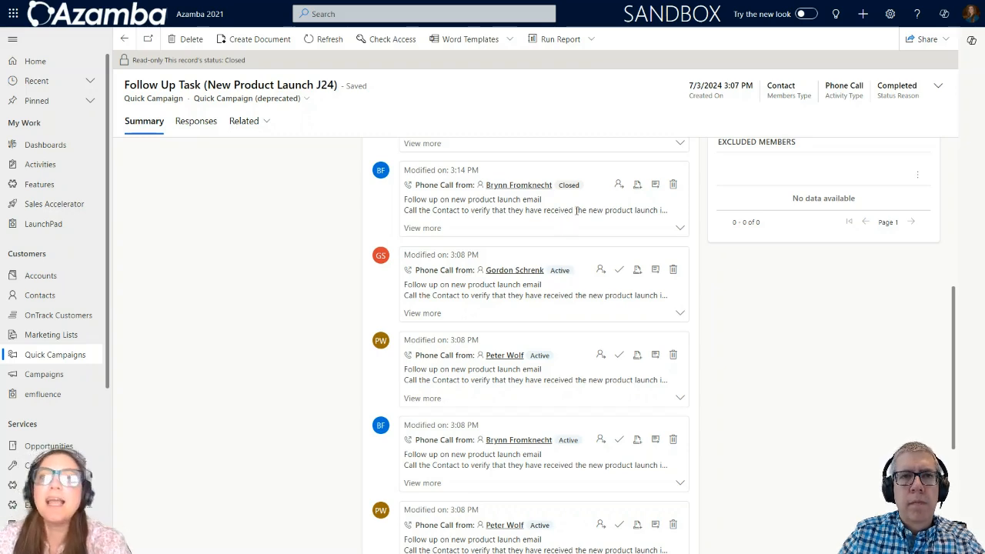
click(618, 270)
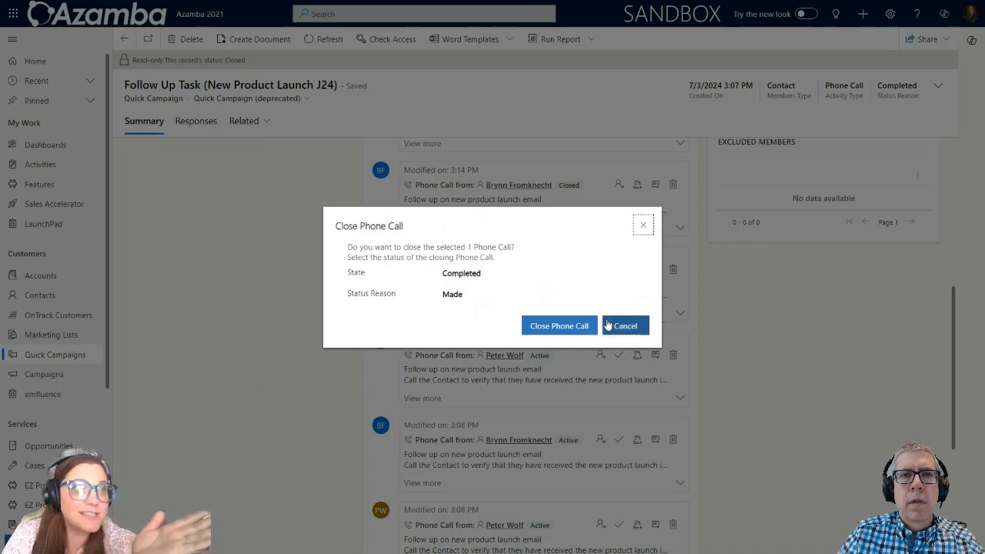
click(573, 329)
click(572, 329)
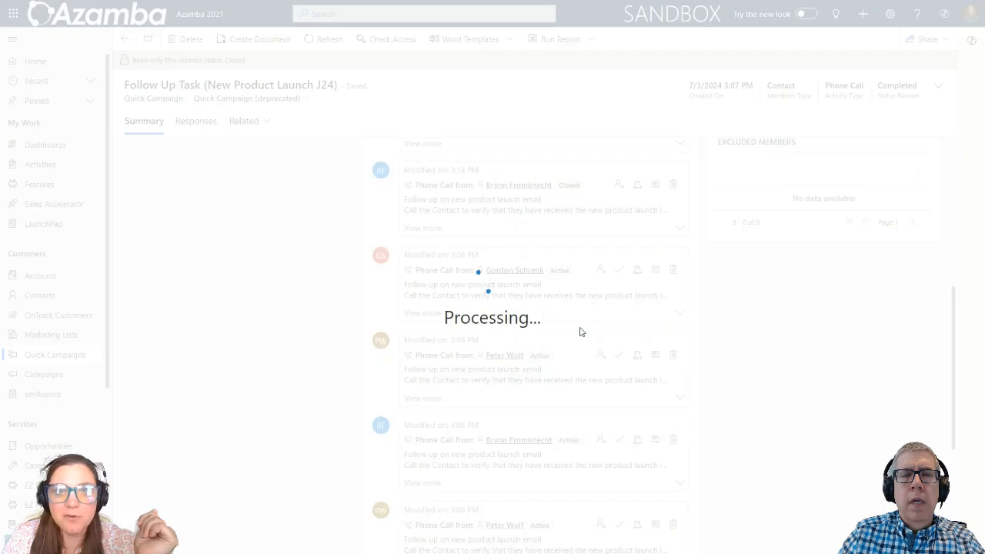
Examine the closed and active phone calls throughout the quick campaign's timeline.
scroll(583, 324, down, 4)
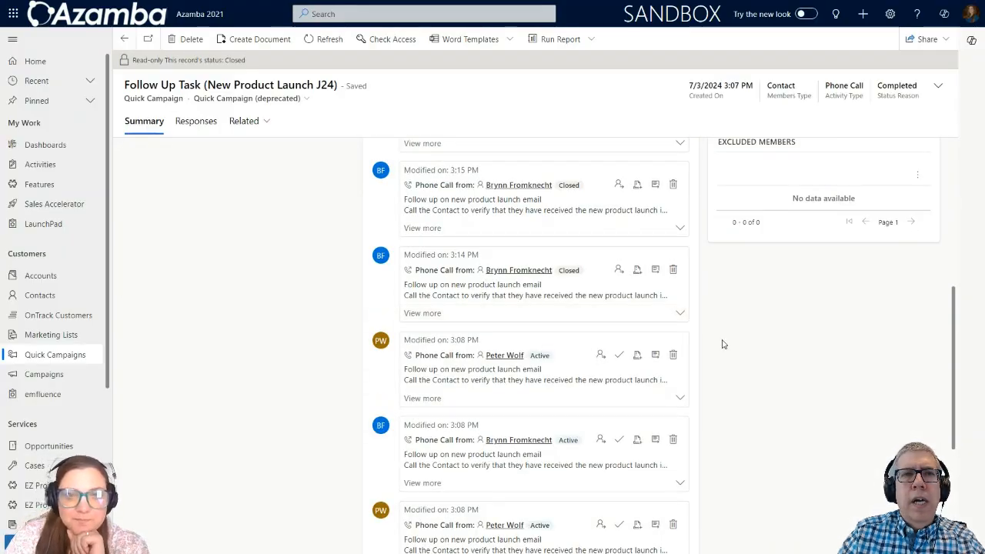
scroll(722, 345, down, 1)
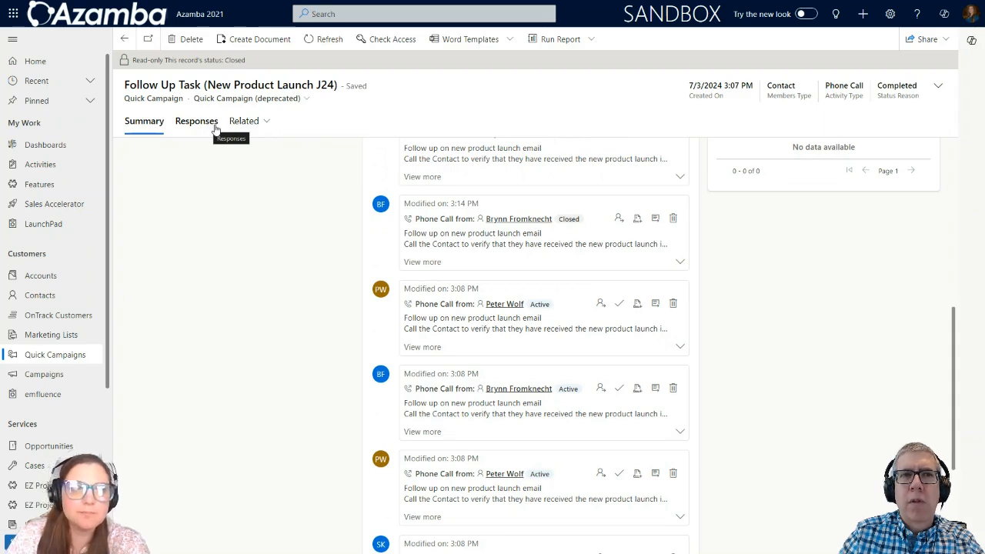
scroll(537, 213, down, 3)
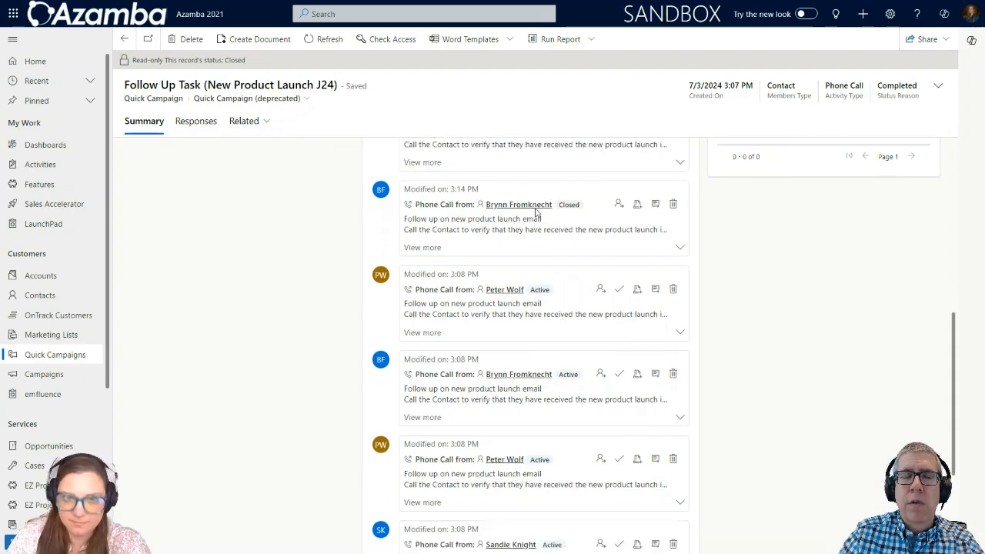
scroll(537, 213, down, 1)
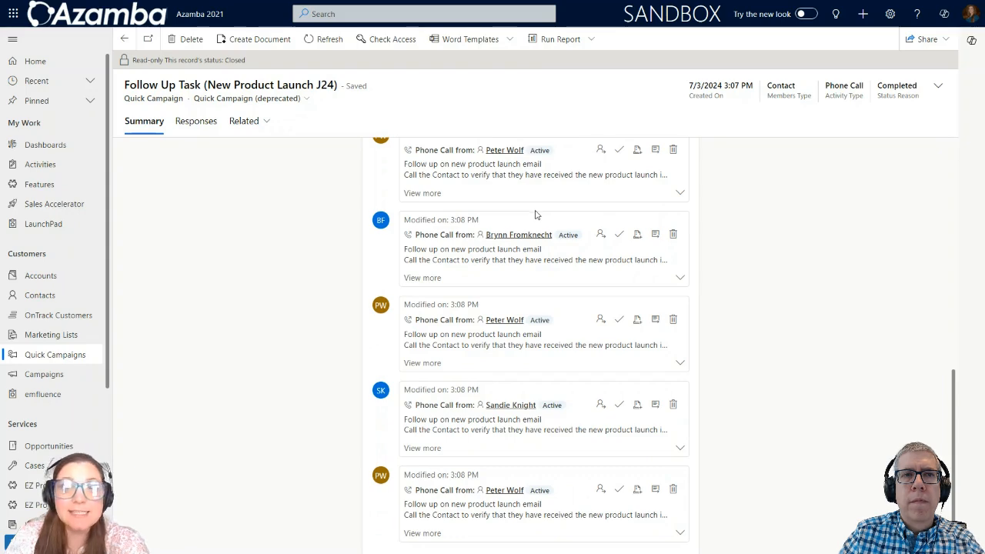
scroll(536, 213, down, 1)
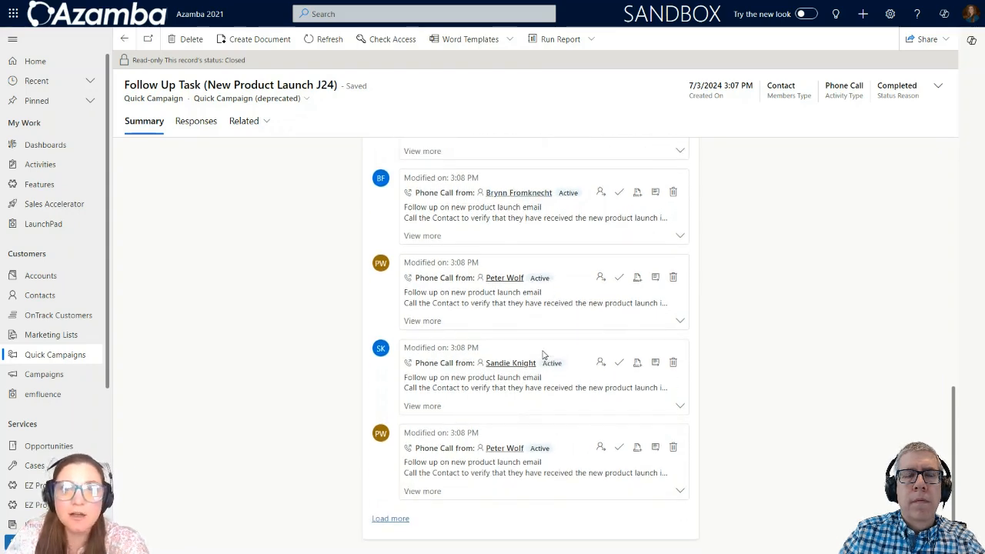
scroll(525, 316, up, 5)
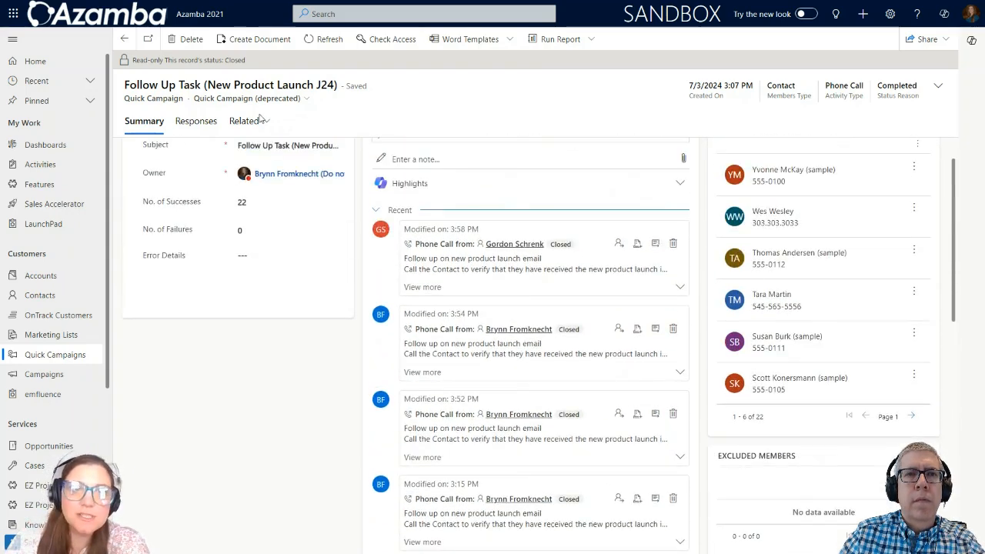
scroll(215, 163, up, 1)
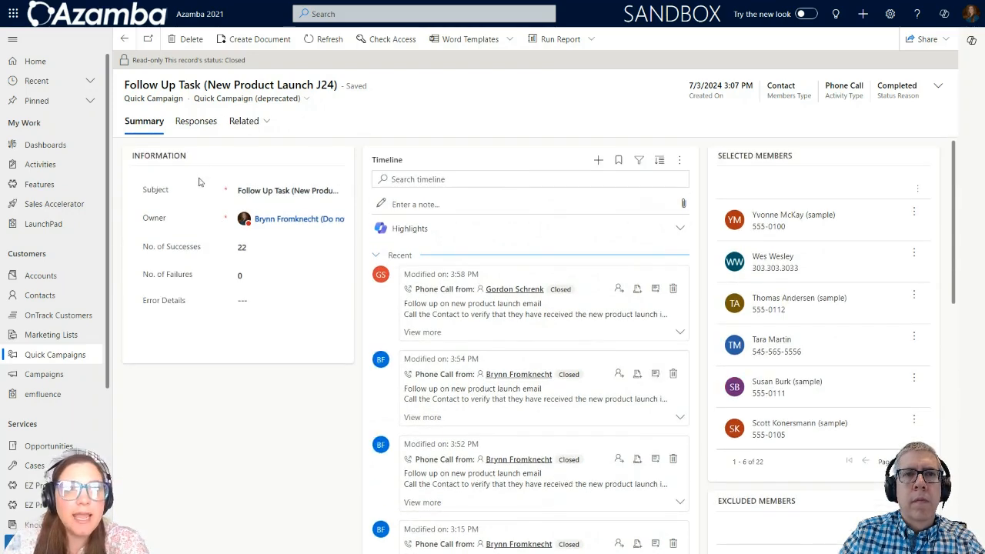
Open a new campaign response from the quick campaign's responses and examine its Response Code choices and Promotion Code field.
click(194, 125)
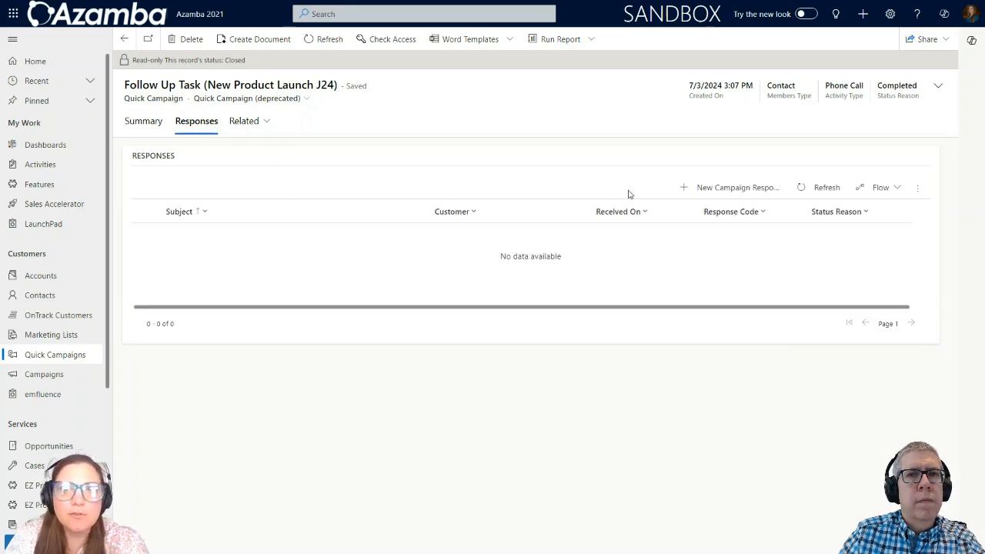
click(699, 190)
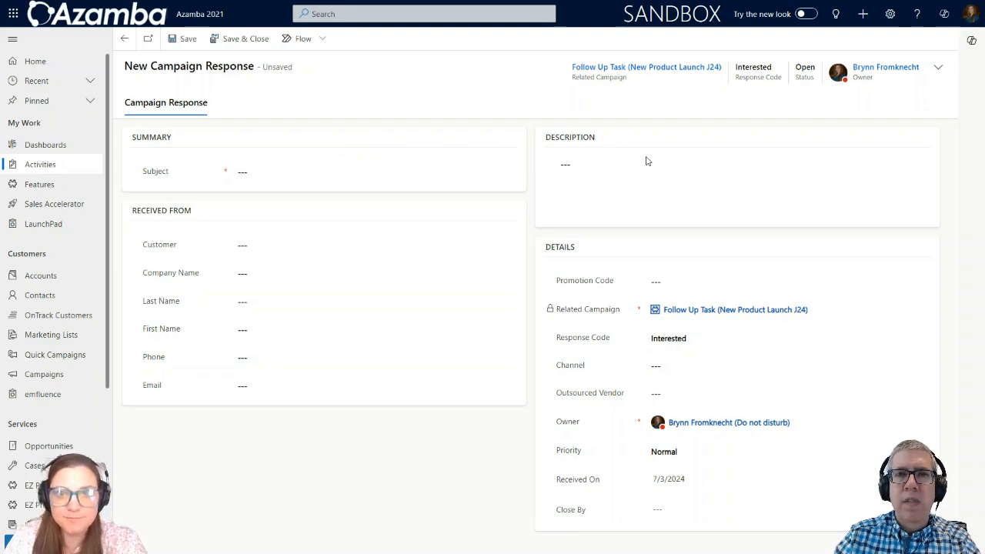
click(694, 338)
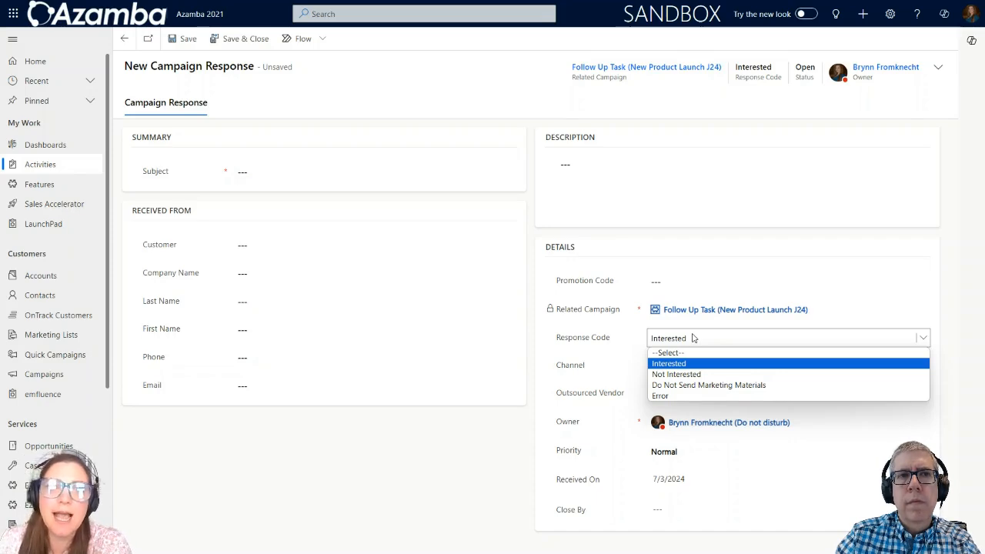
click(696, 280)
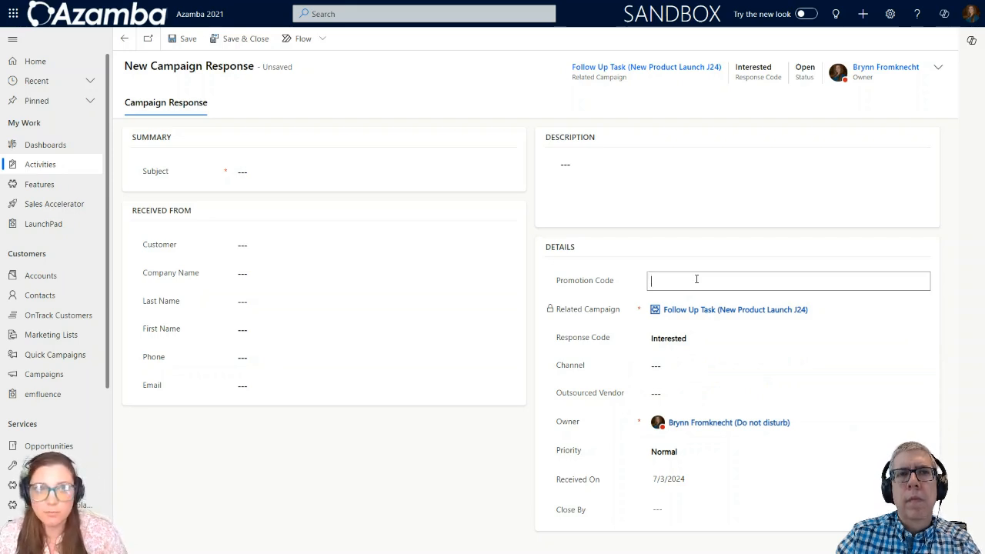
click(696, 280)
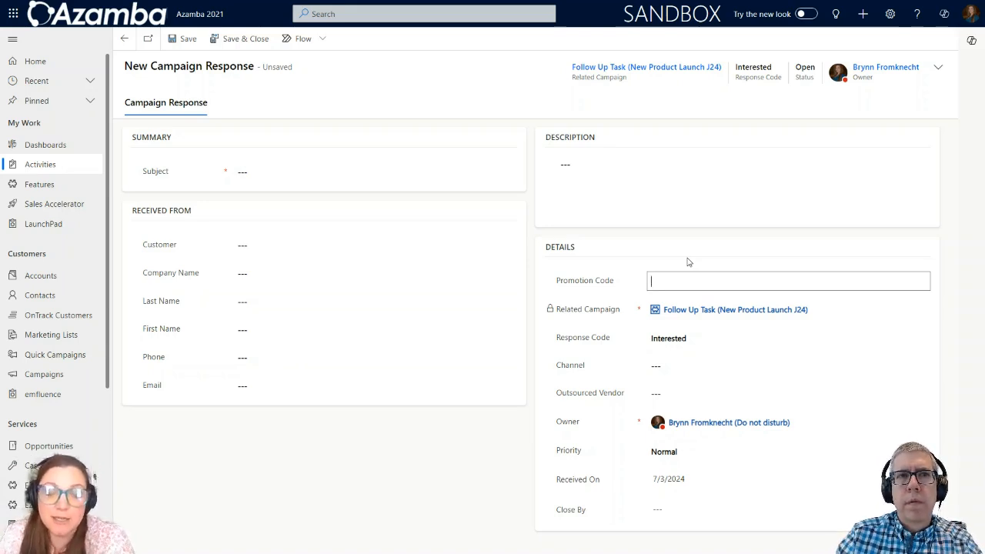
click(688, 263)
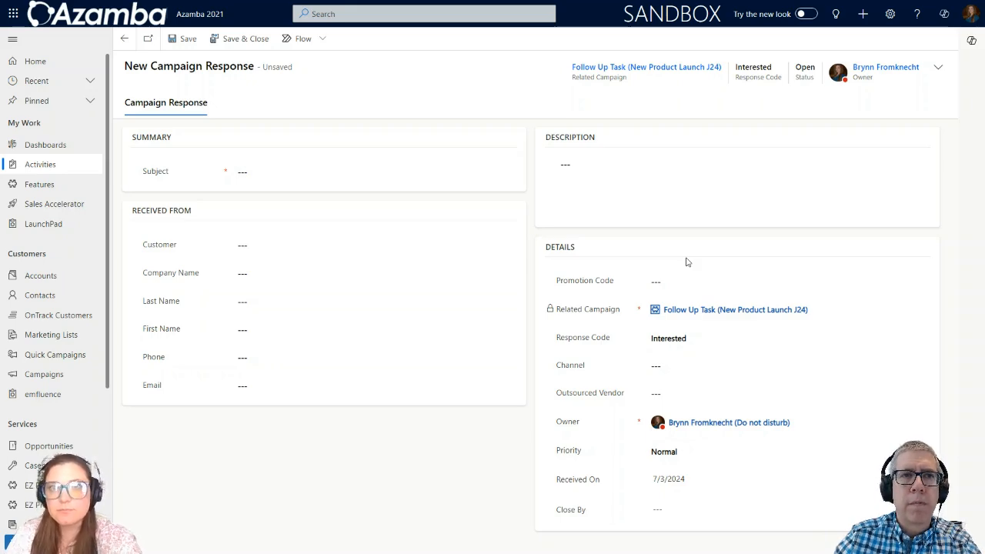
Discard the unsaved campaign response and return to the quick campaign's summary.
click(125, 39)
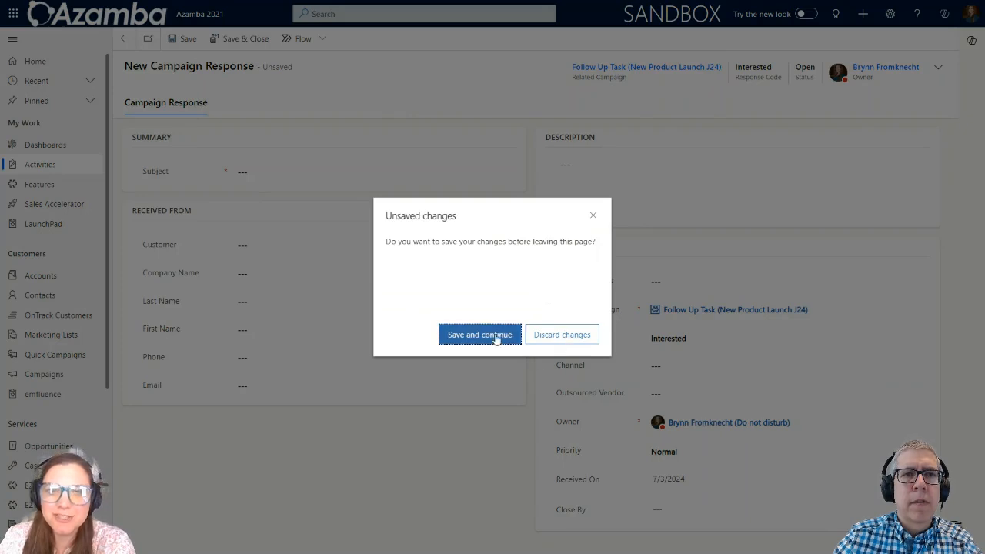
click(535, 339)
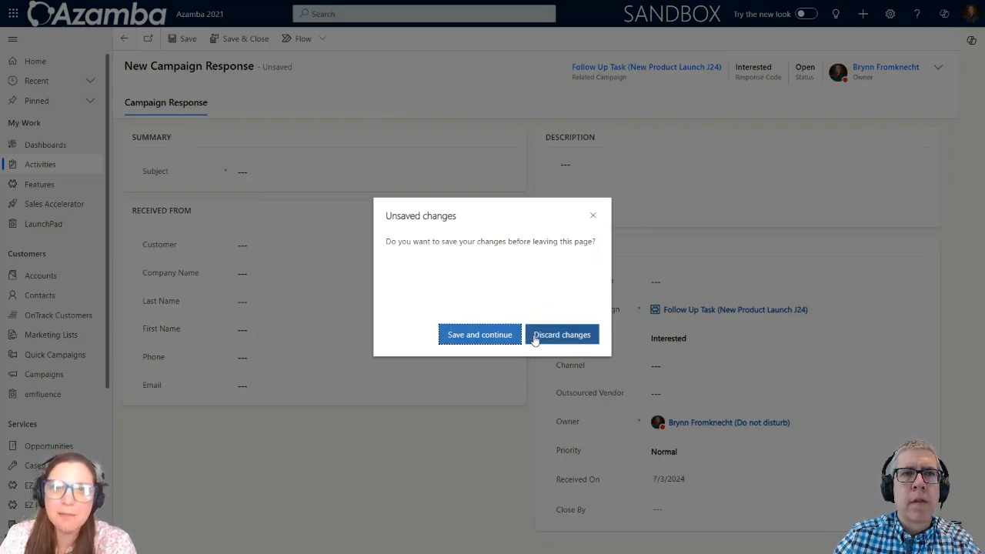
click(535, 338)
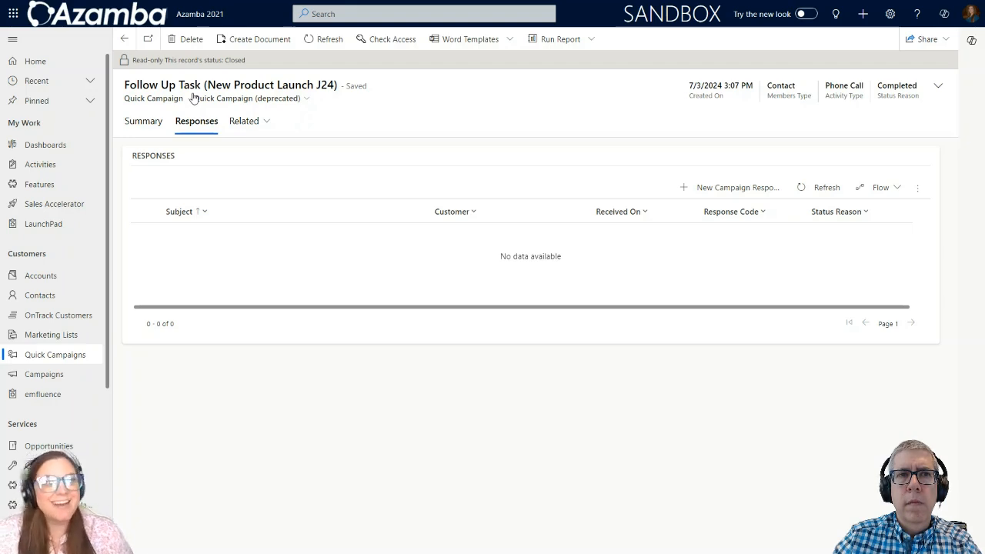
click(157, 131)
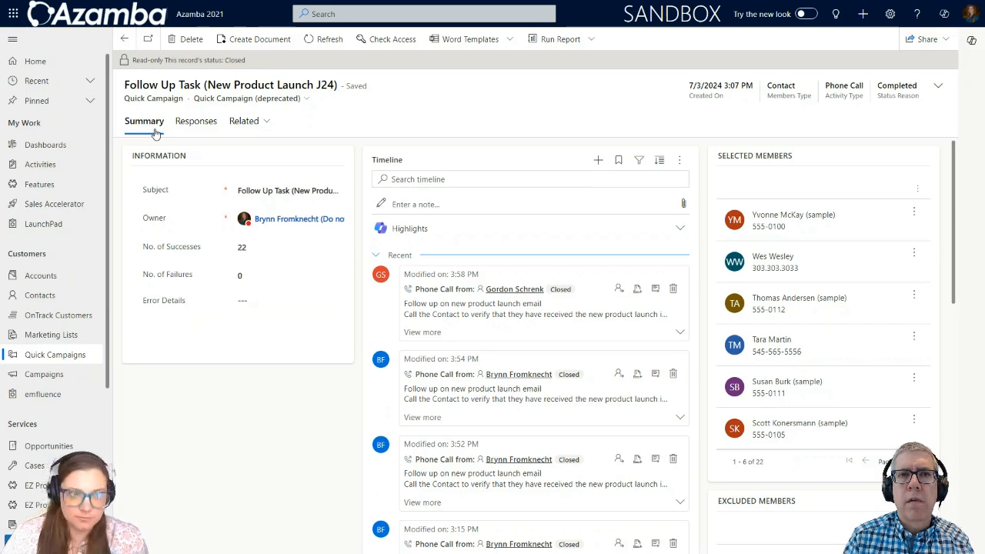
Start a new campaign from the "Current Microsoft Customers" marketing list.
click(99, 339)
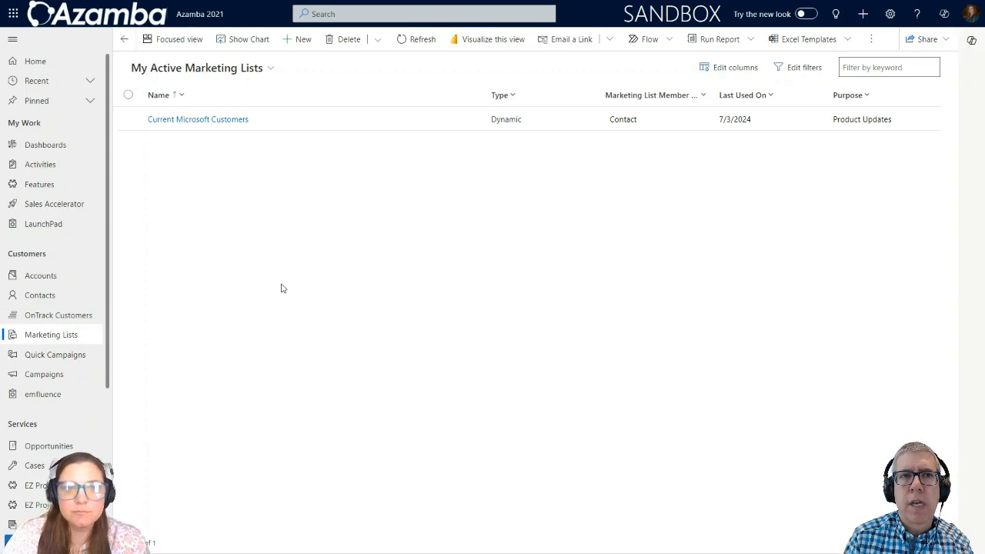
click(204, 125)
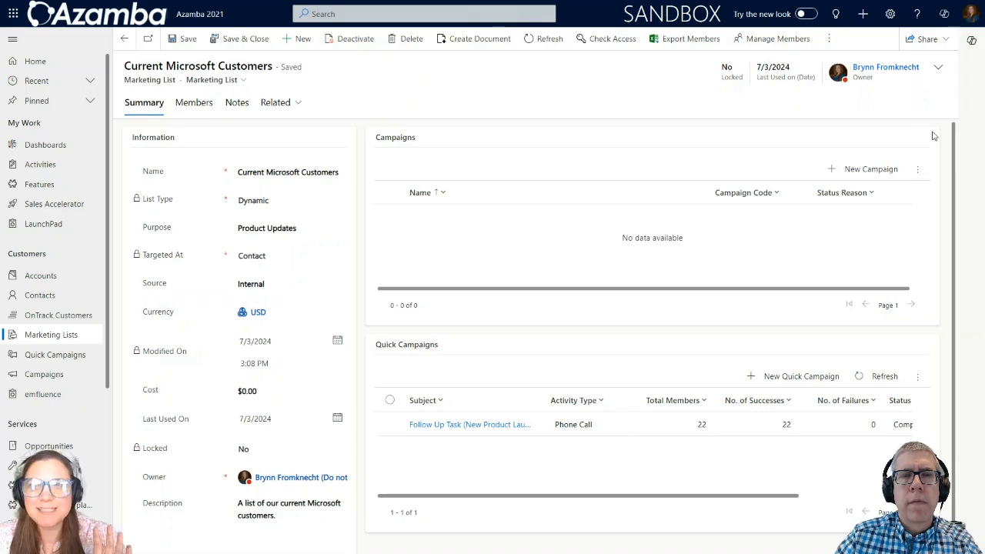
click(850, 169)
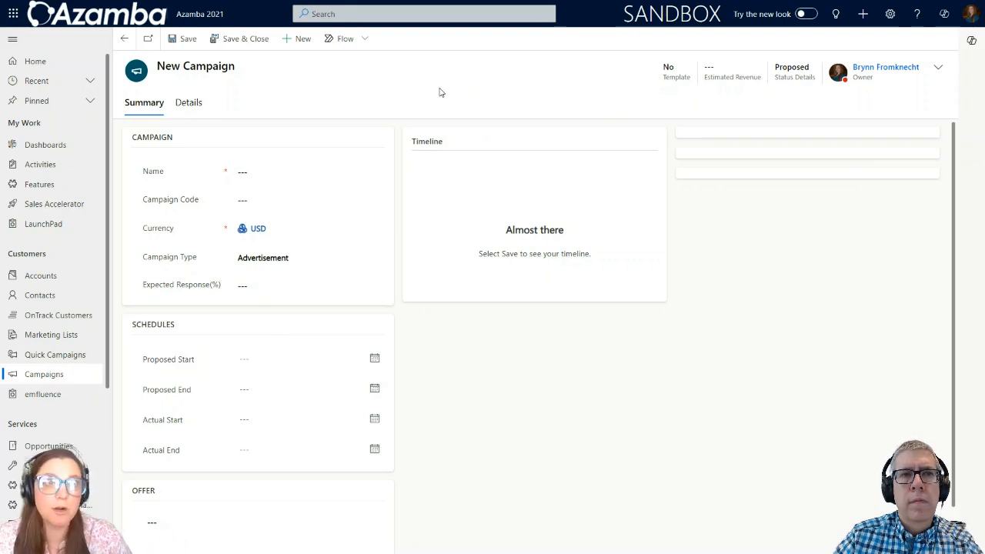
Name the new campaign "Summer Product Promo" and set its campaign code to "Promo24".
click(302, 176)
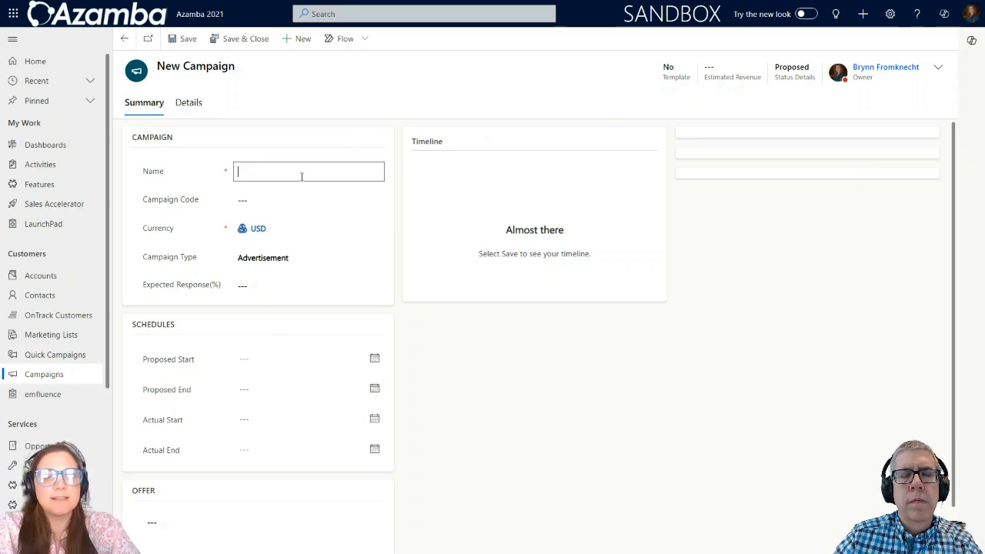
text(Su)
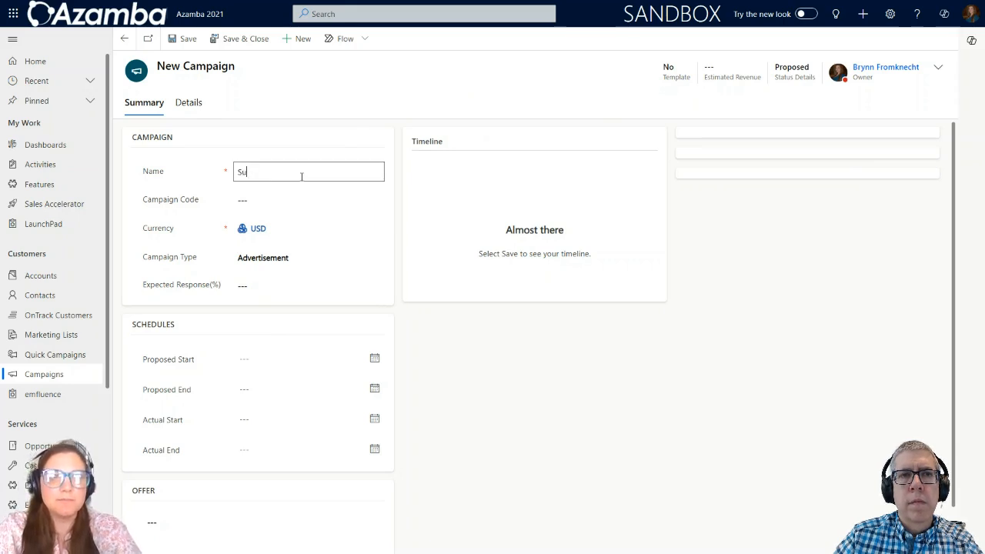
text(mmer Produc)
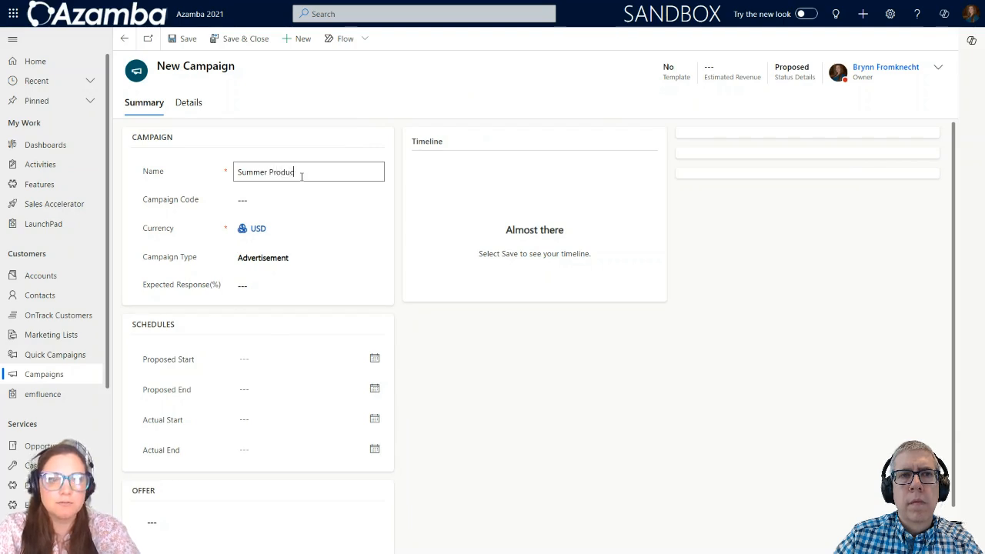
text(t Promo)
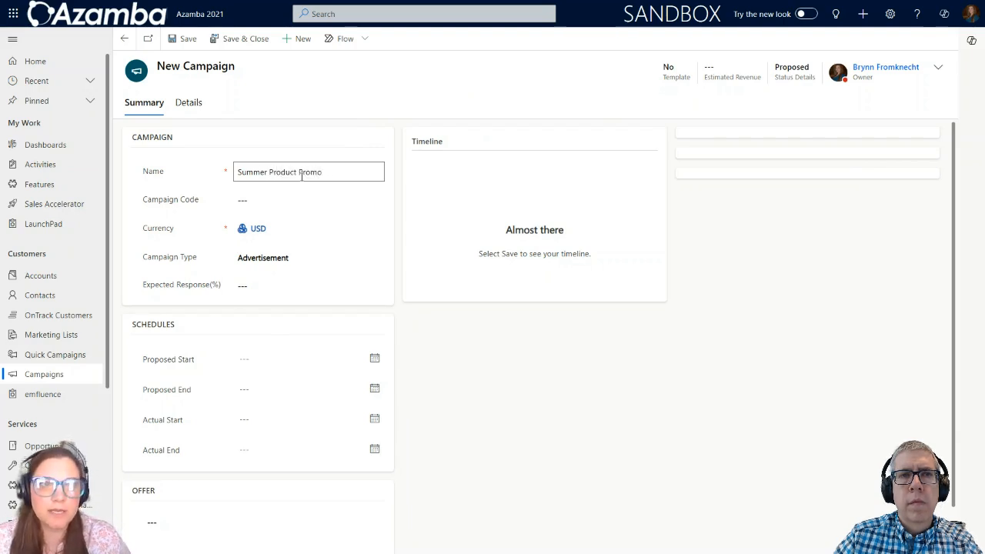
click(269, 200)
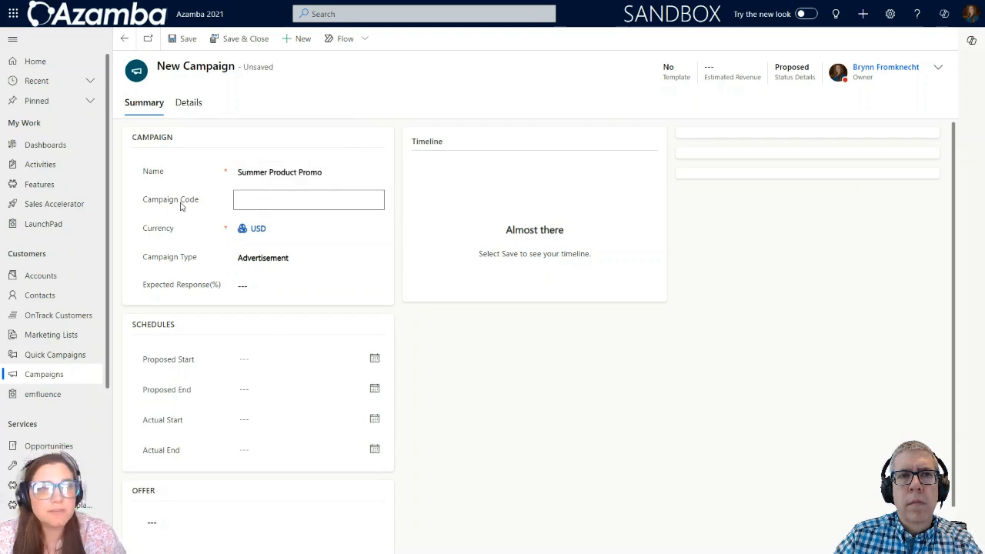
mouse_move(181, 204)
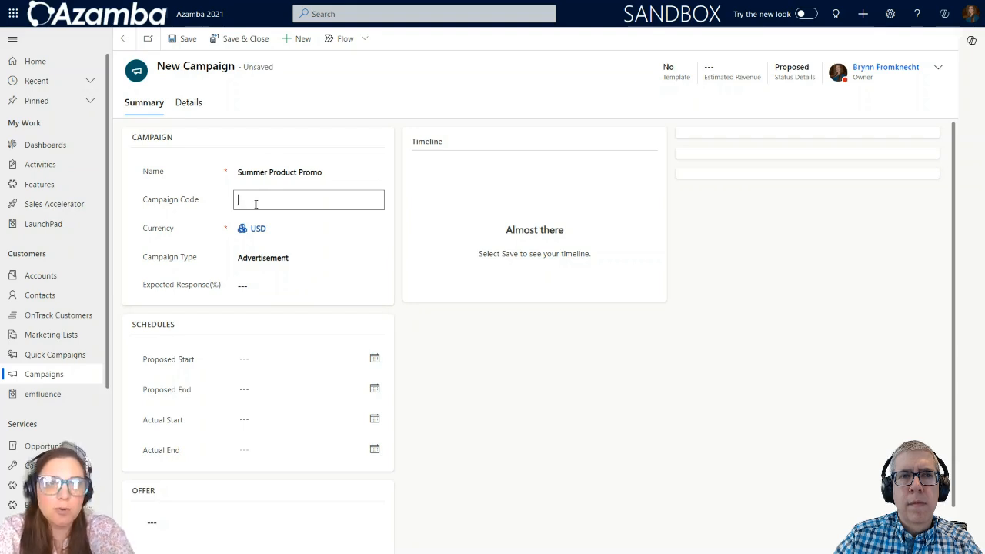
text(Pr)
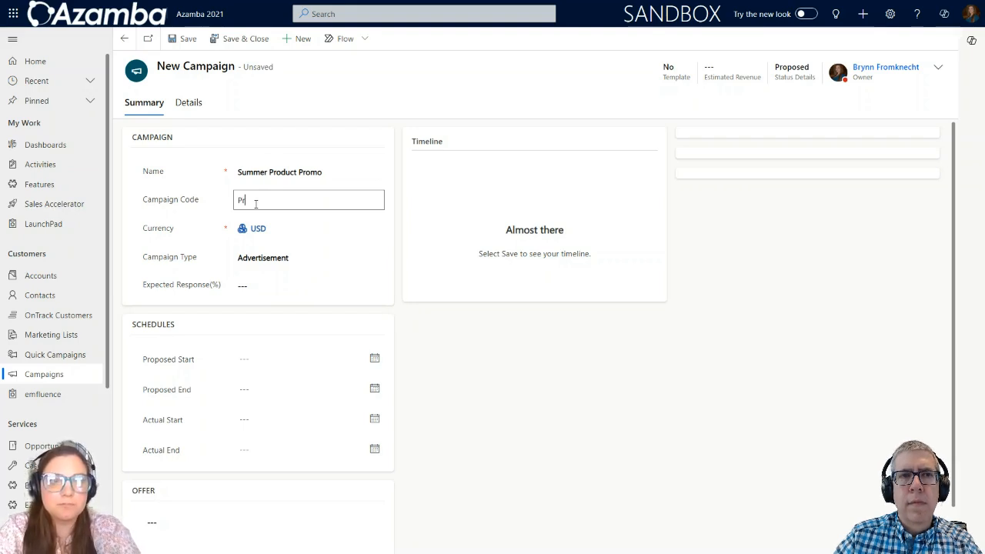
text(omo24)
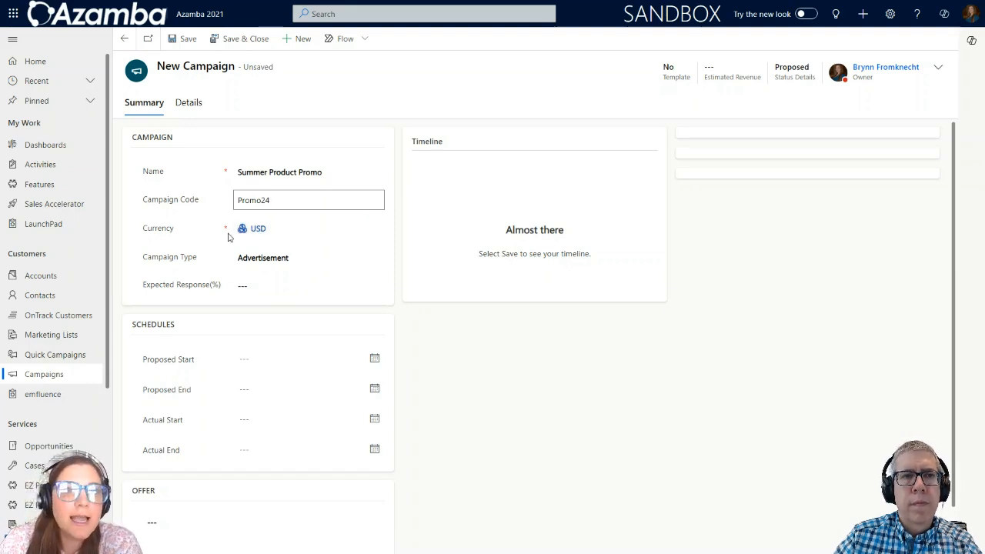
Examine the available campaign types and keep Advertisement as the new campaign's type.
click(257, 263)
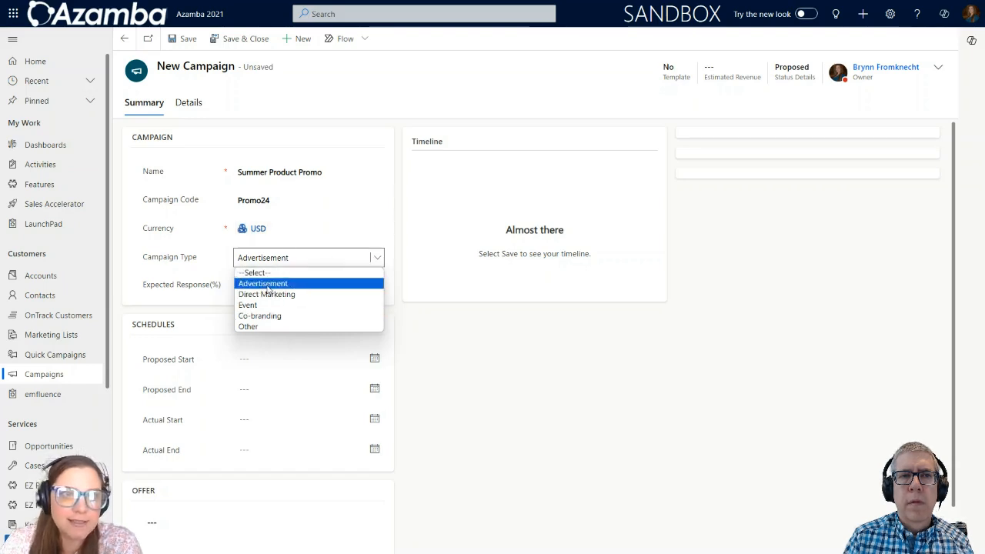
click(255, 281)
click(235, 290)
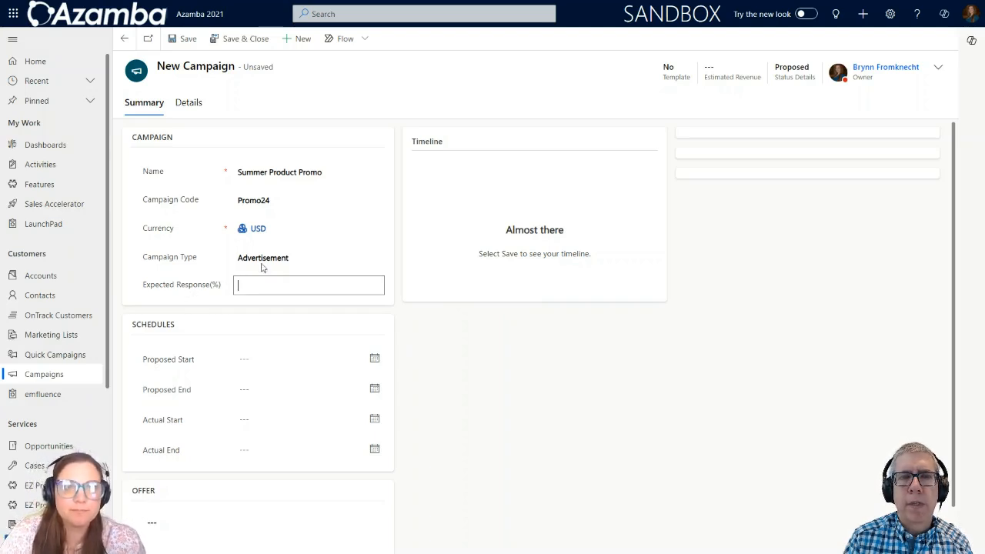
click(286, 258)
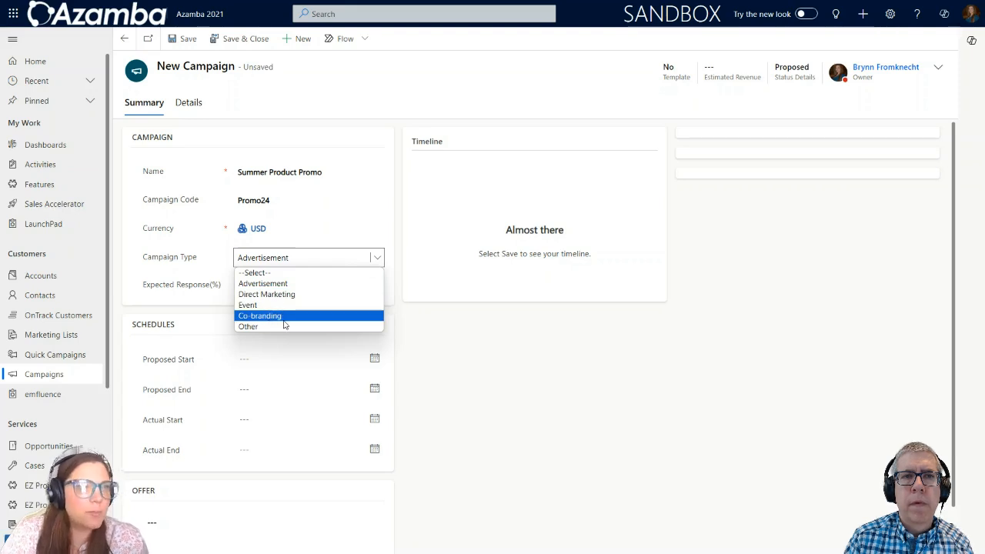
click(188, 294)
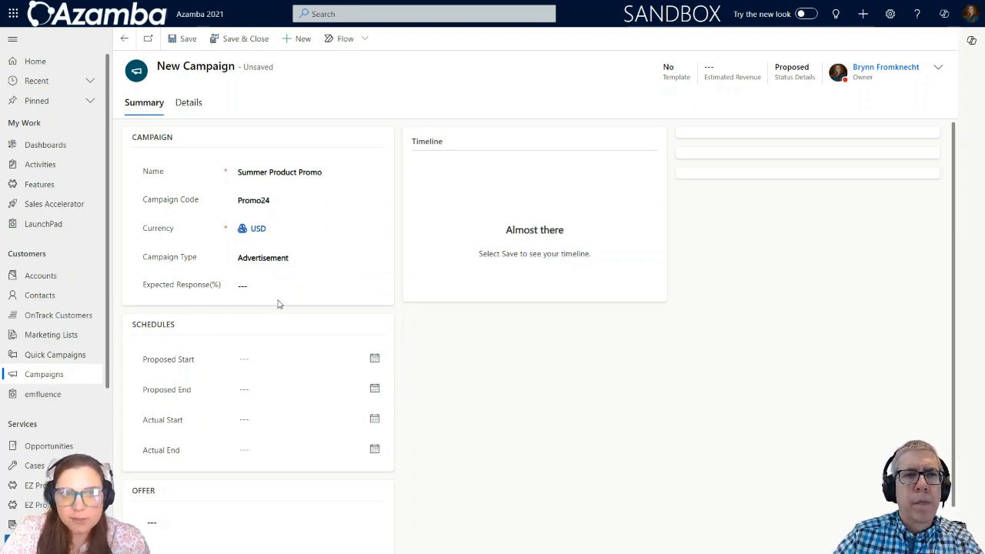
Set the campaign's expected response to 75 percent and save the new campaign.
click(255, 289)
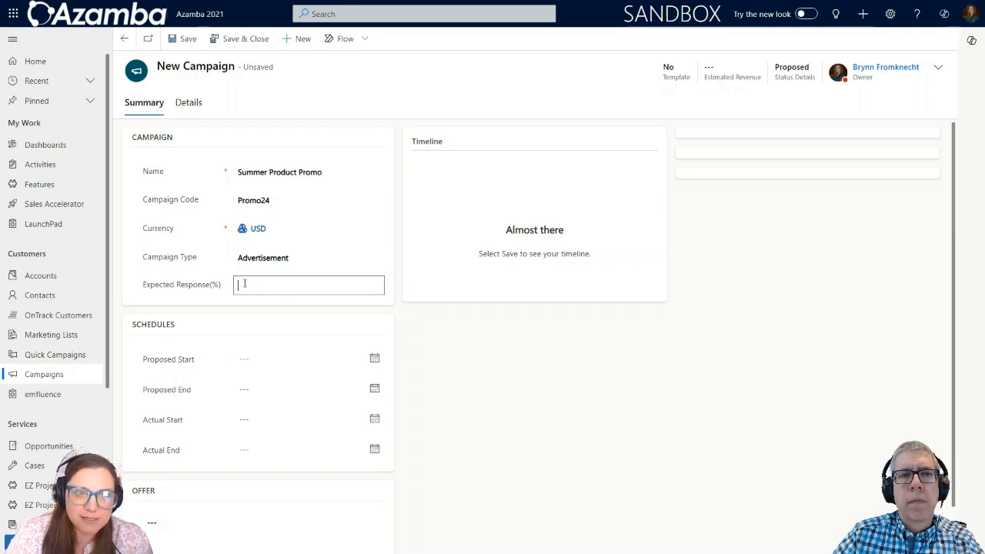
text(75)
click(209, 296)
scroll(304, 321, down, 1)
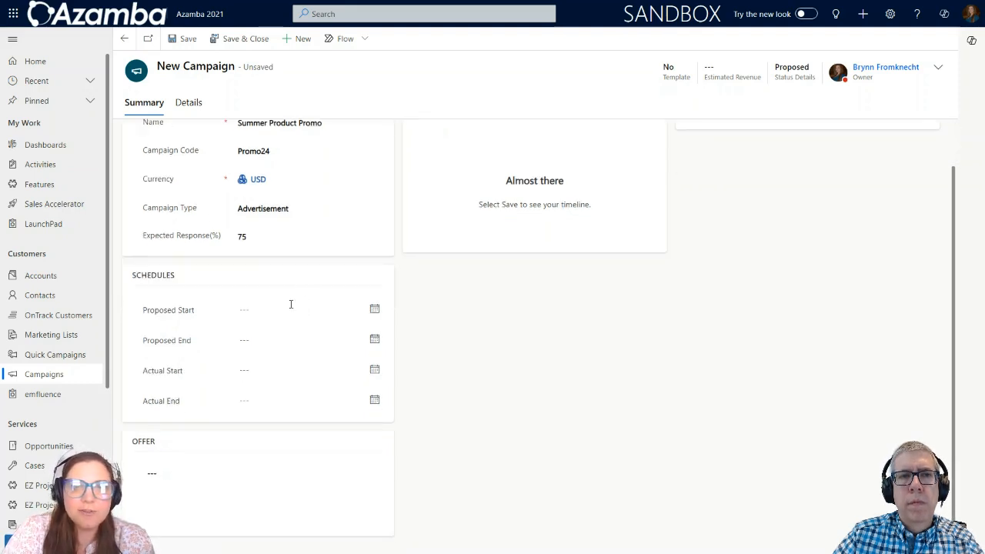
scroll(477, 211, up, 1)
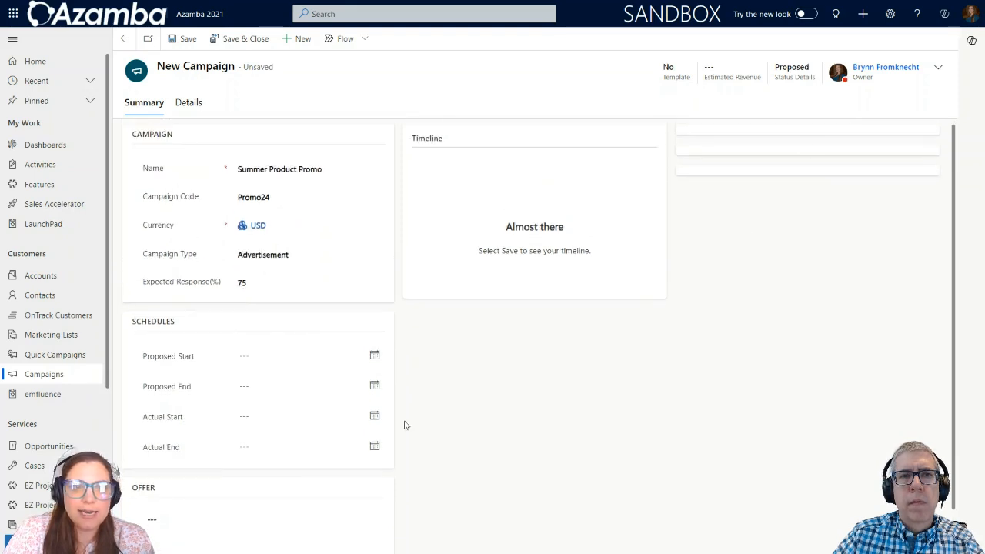
scroll(403, 424, down, 1)
scroll(431, 340, up, 1)
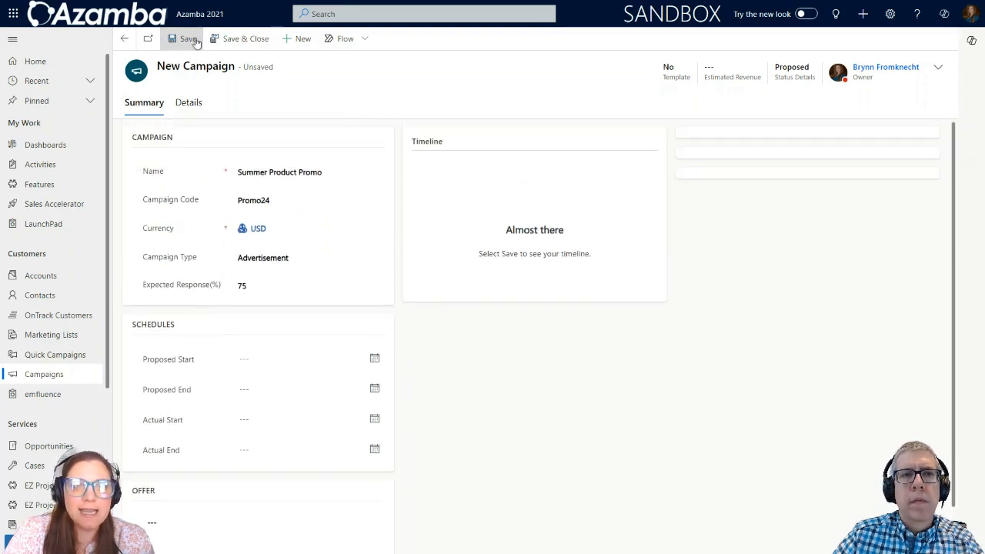
click(189, 40)
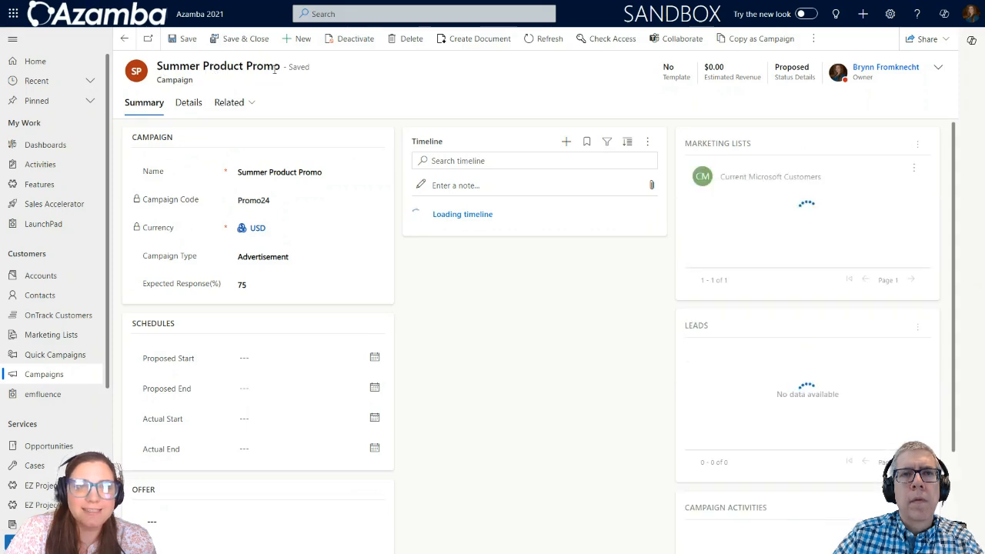
Examine the saved campaign's summary sections and the commands available for its campaign activities.
drag(282, 69, 160, 68)
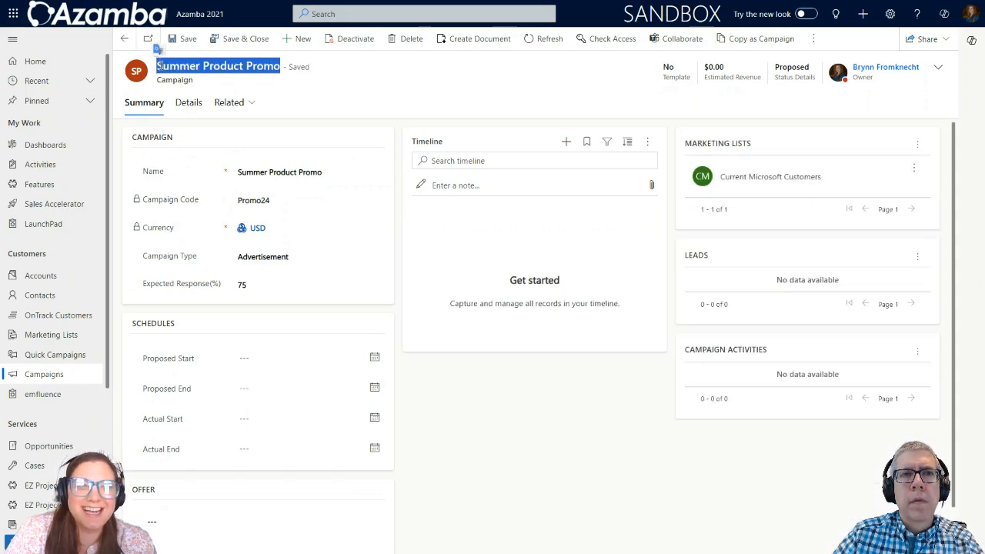
click(160, 66)
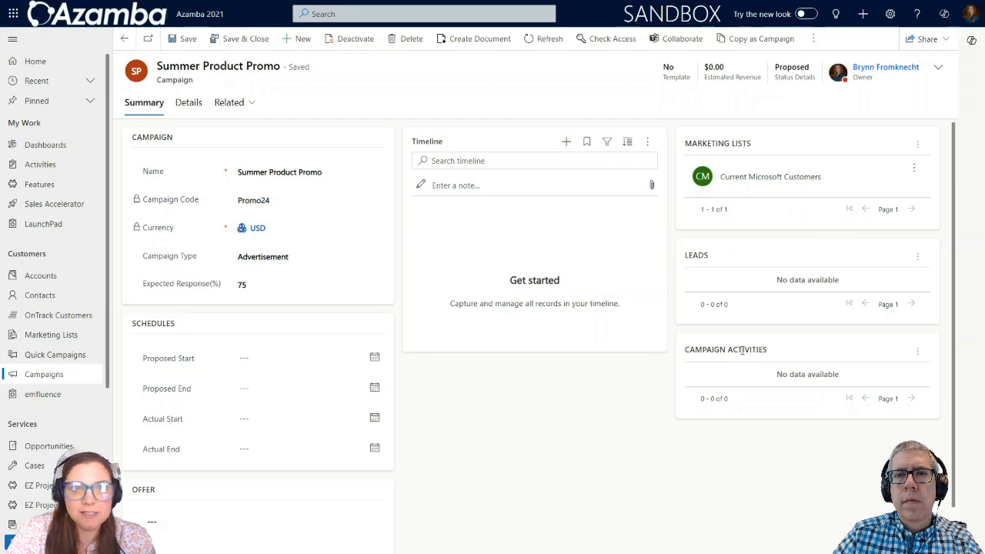
scroll(555, 389, down, 1)
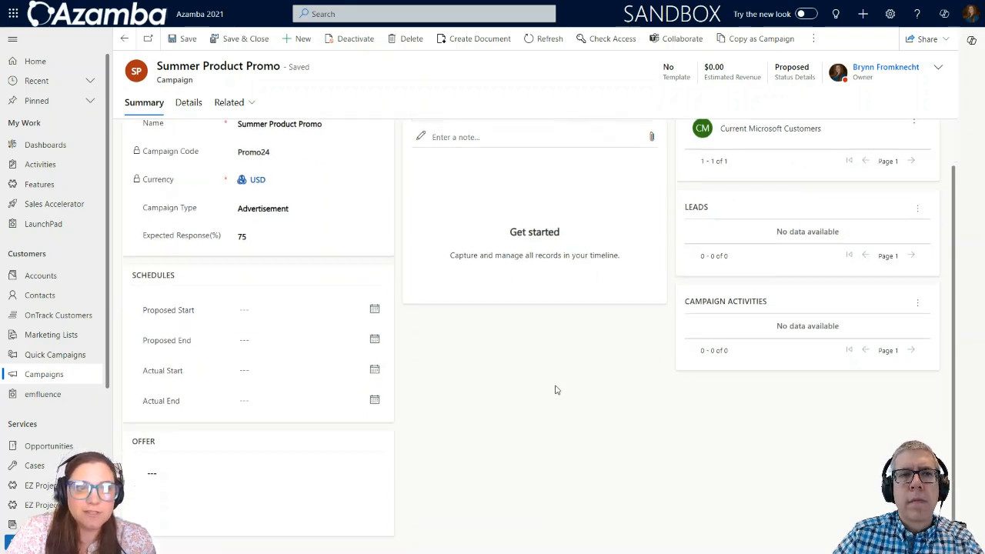
scroll(556, 390, up, 1)
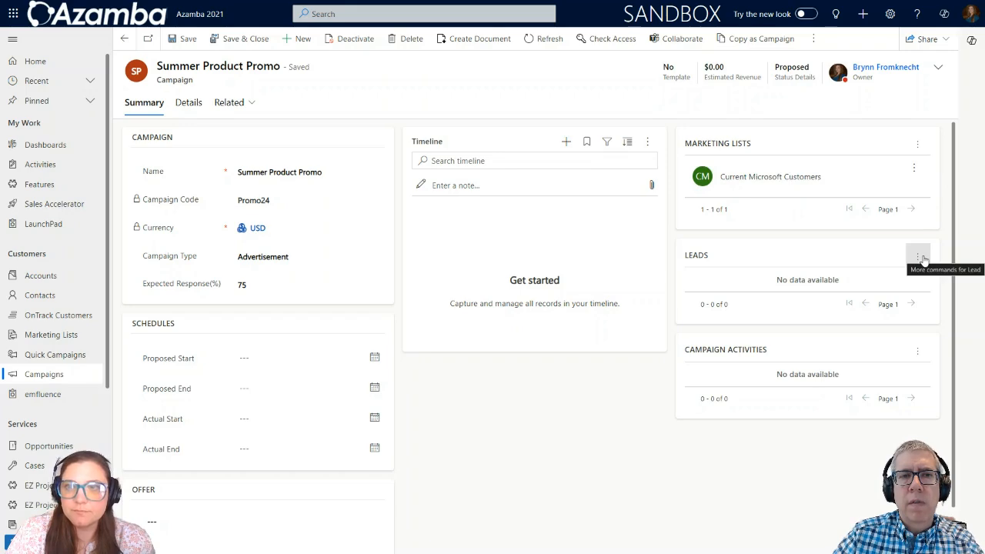
click(913, 350)
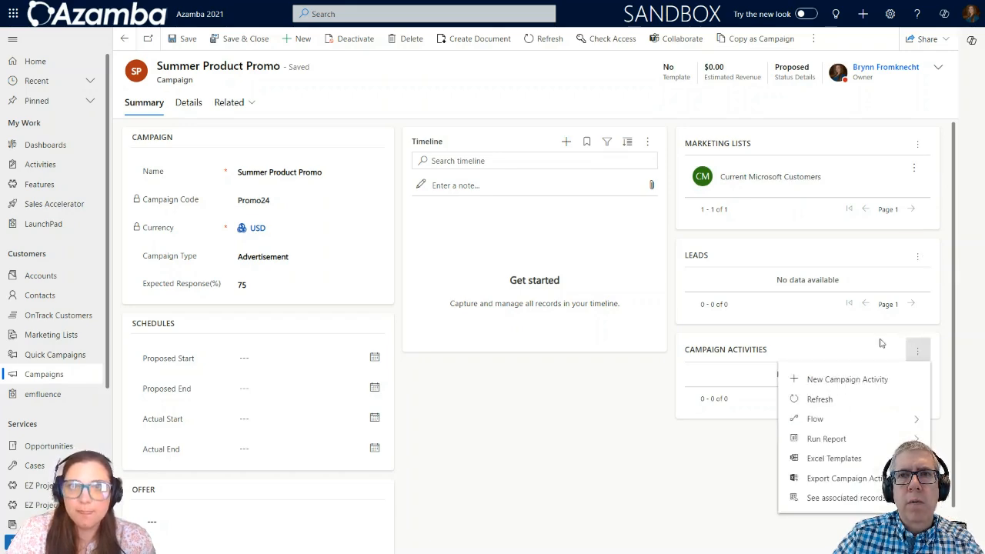
click(496, 91)
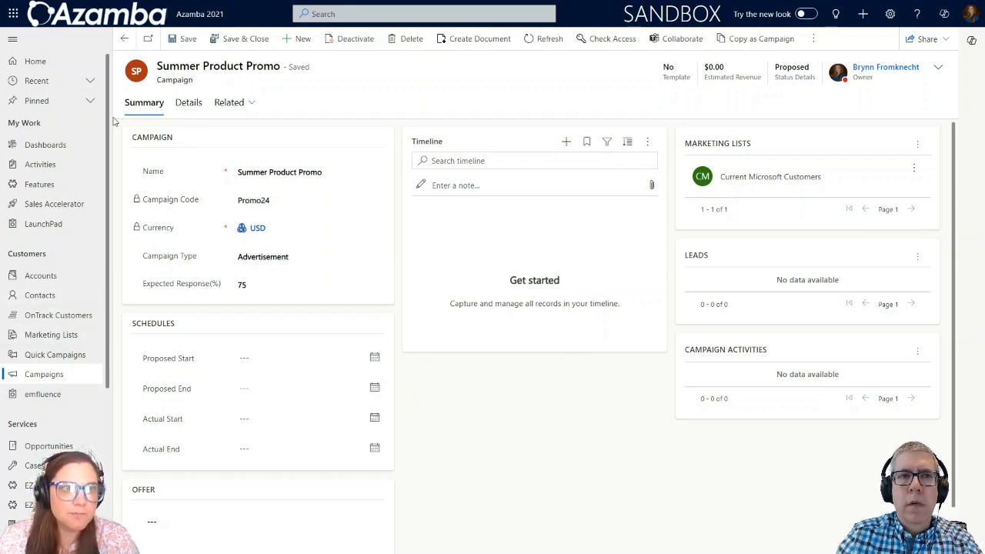
Return to the "Current Microsoft Customers" marketing list and open its "Summer Product Promo" campaign.
click(59, 339)
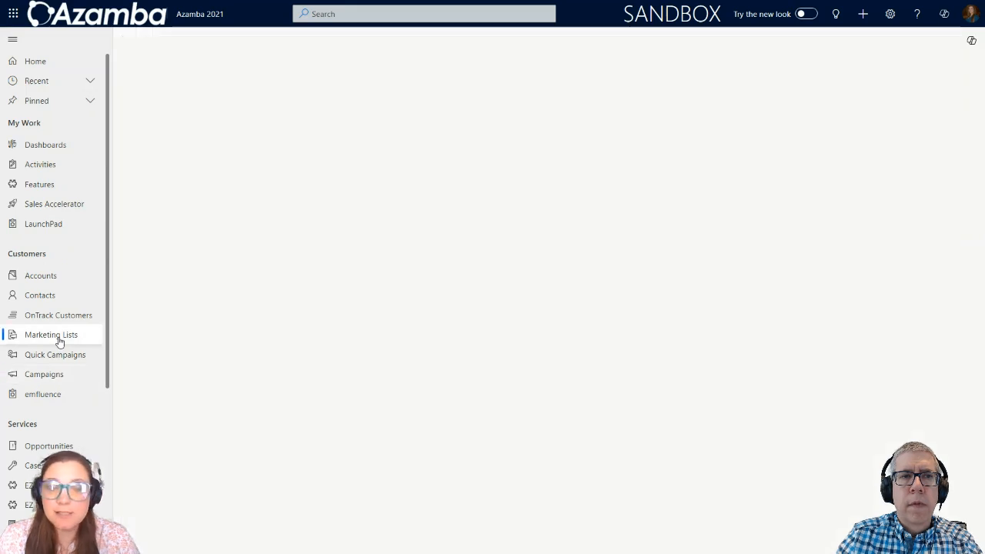
click(222, 122)
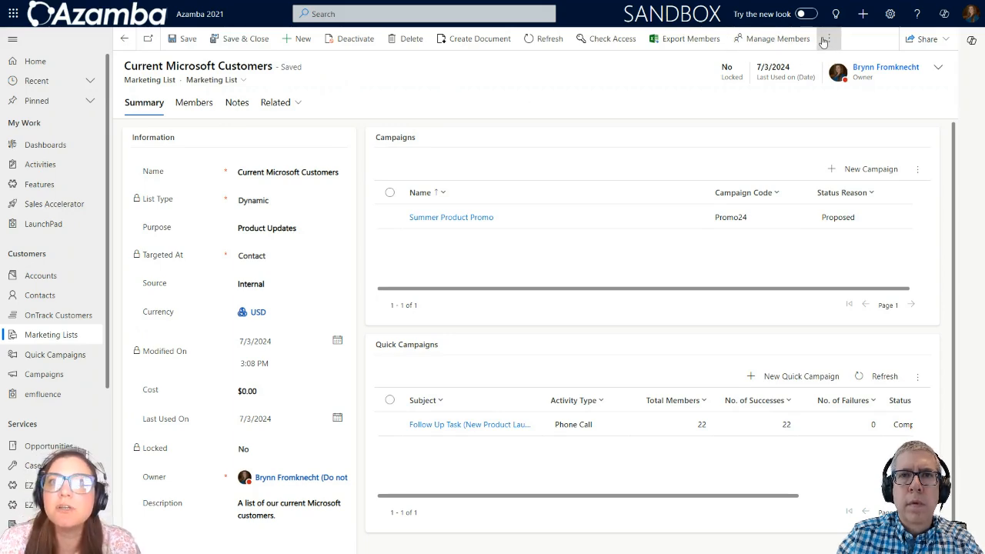
click(718, 45)
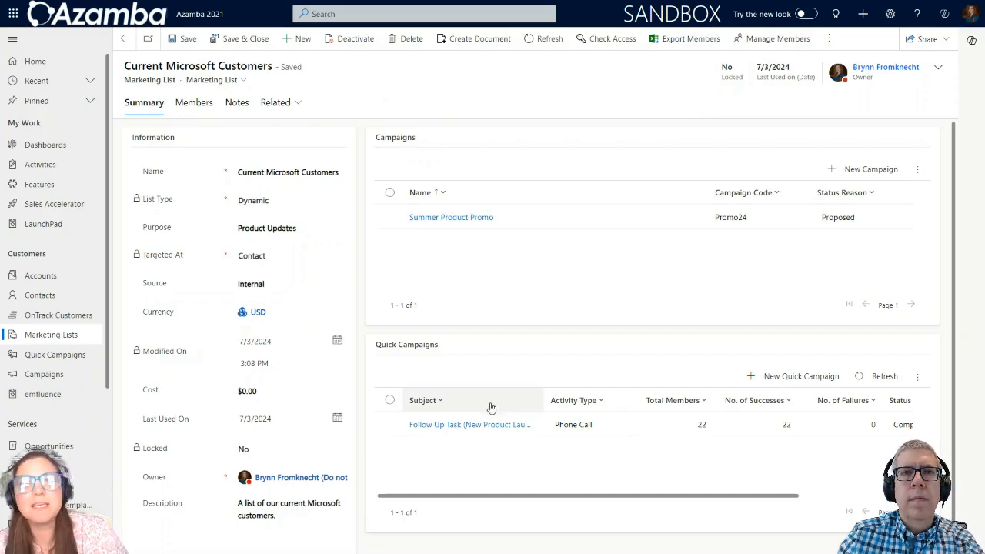
click(481, 220)
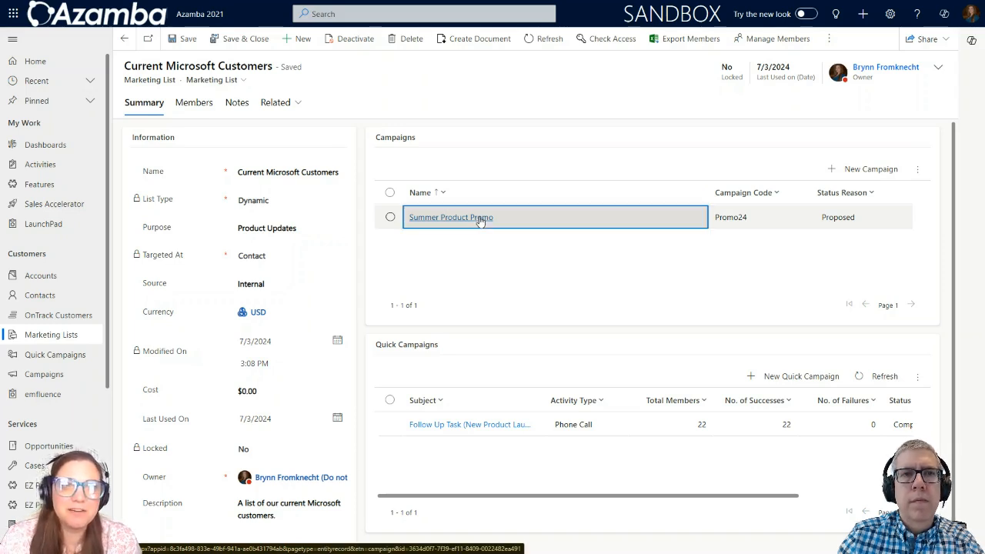